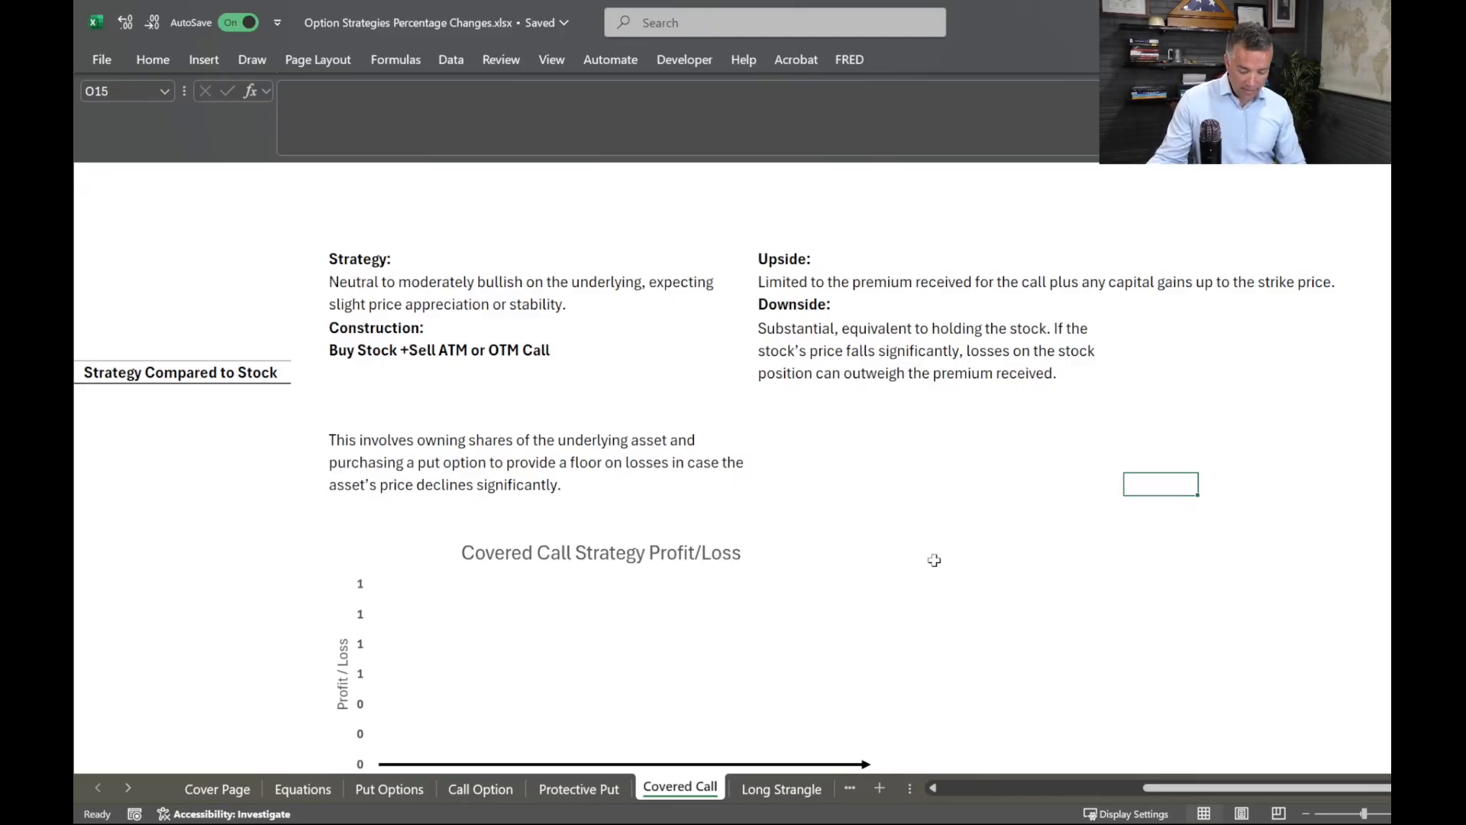
Enter a current stock price of 100 and a strike price of 110 in the Covered Call Strategy inputs.
drag(1196, 792, 992, 794)
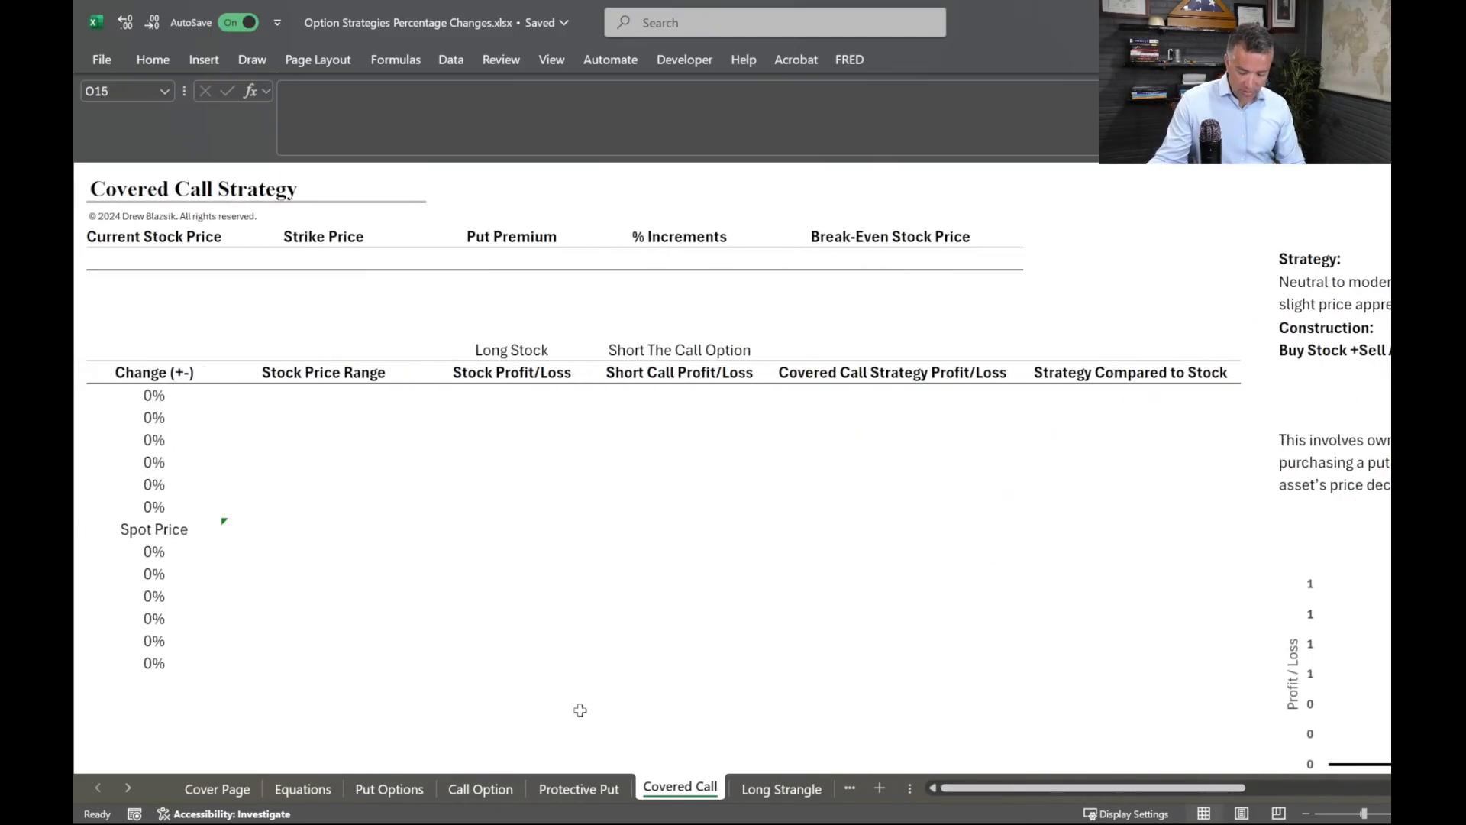
click(164, 299)
click(138, 258)
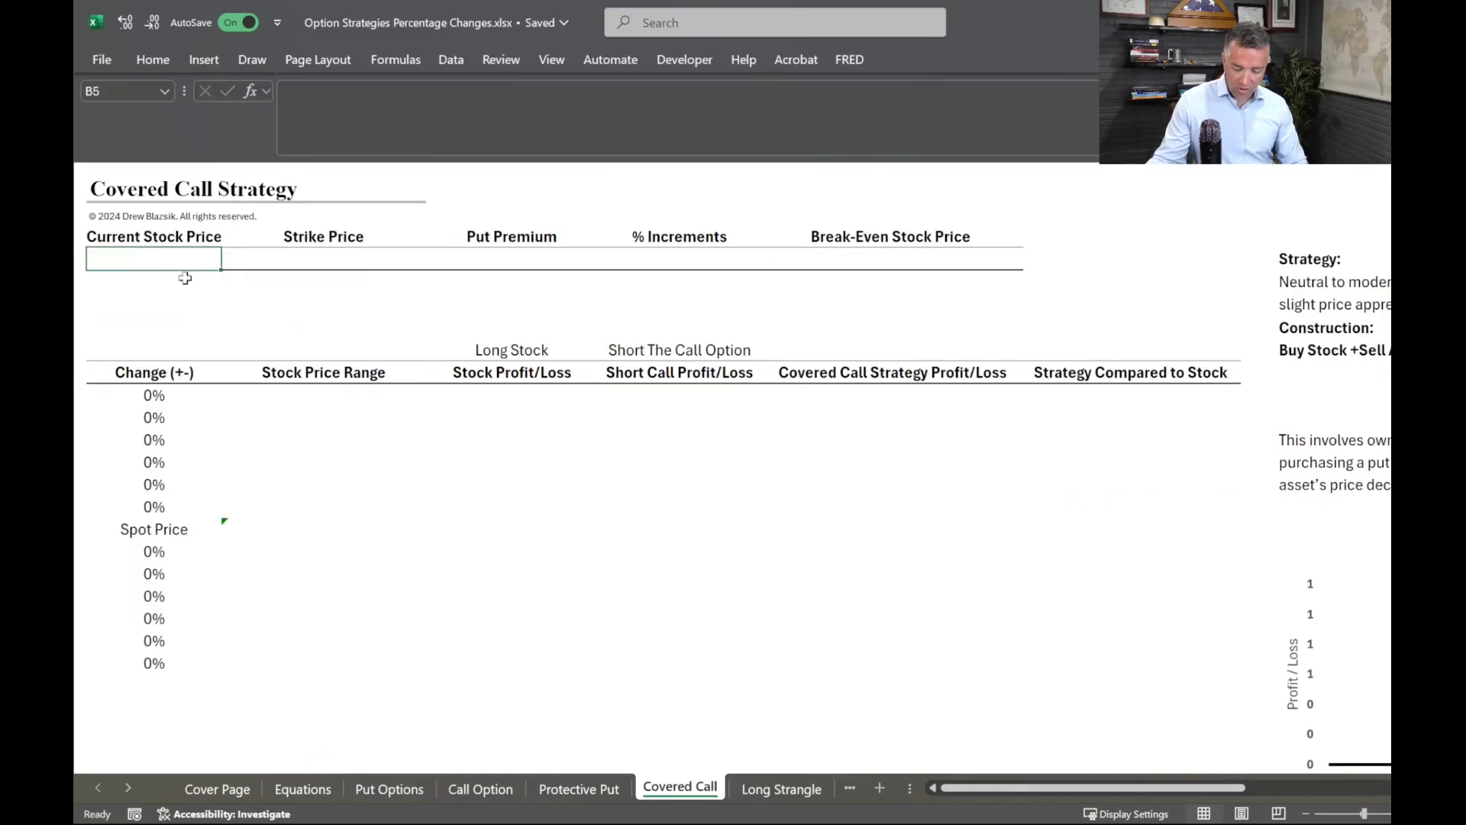
text(100)
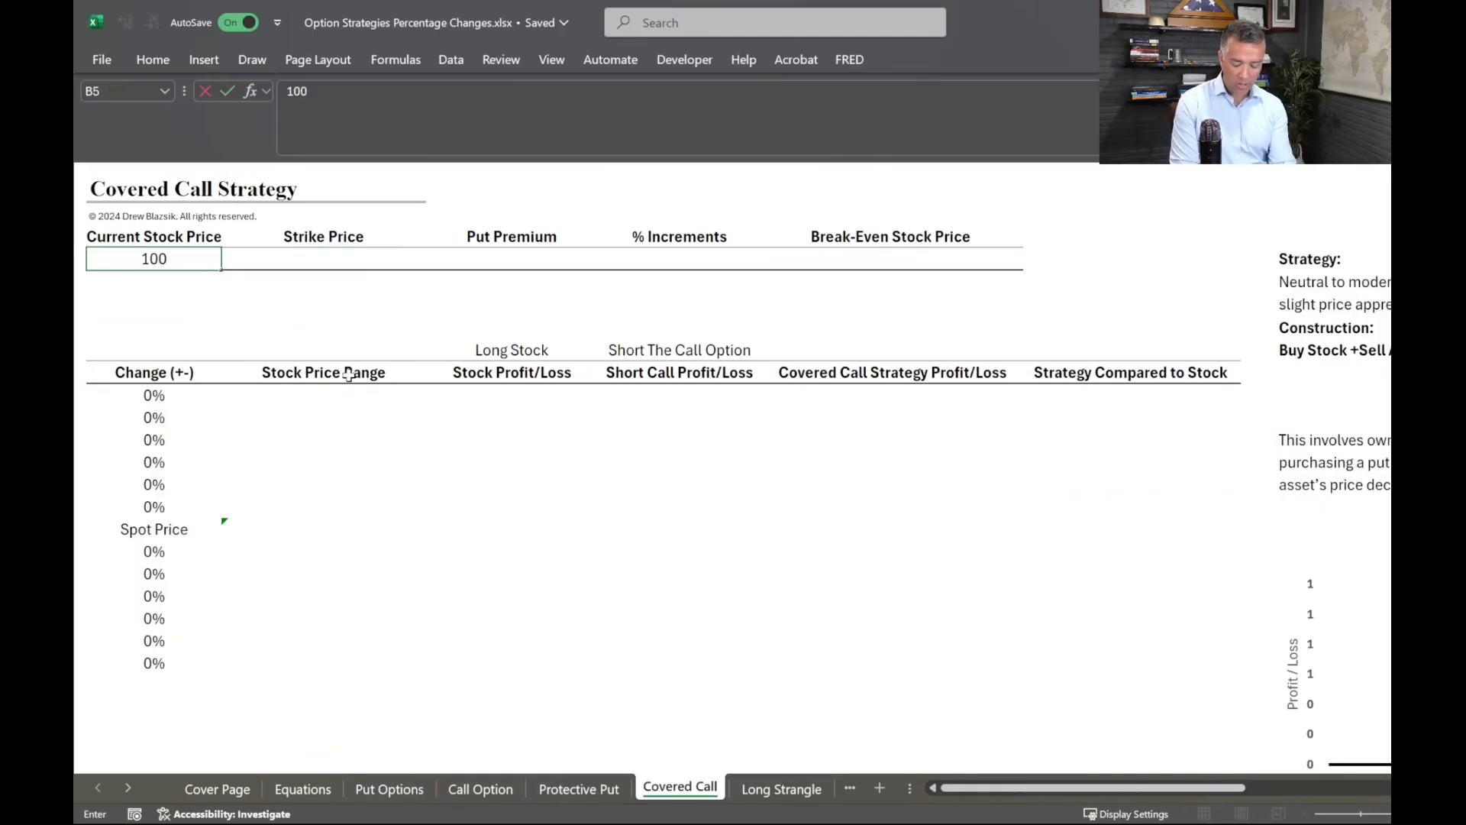
key(Tab)
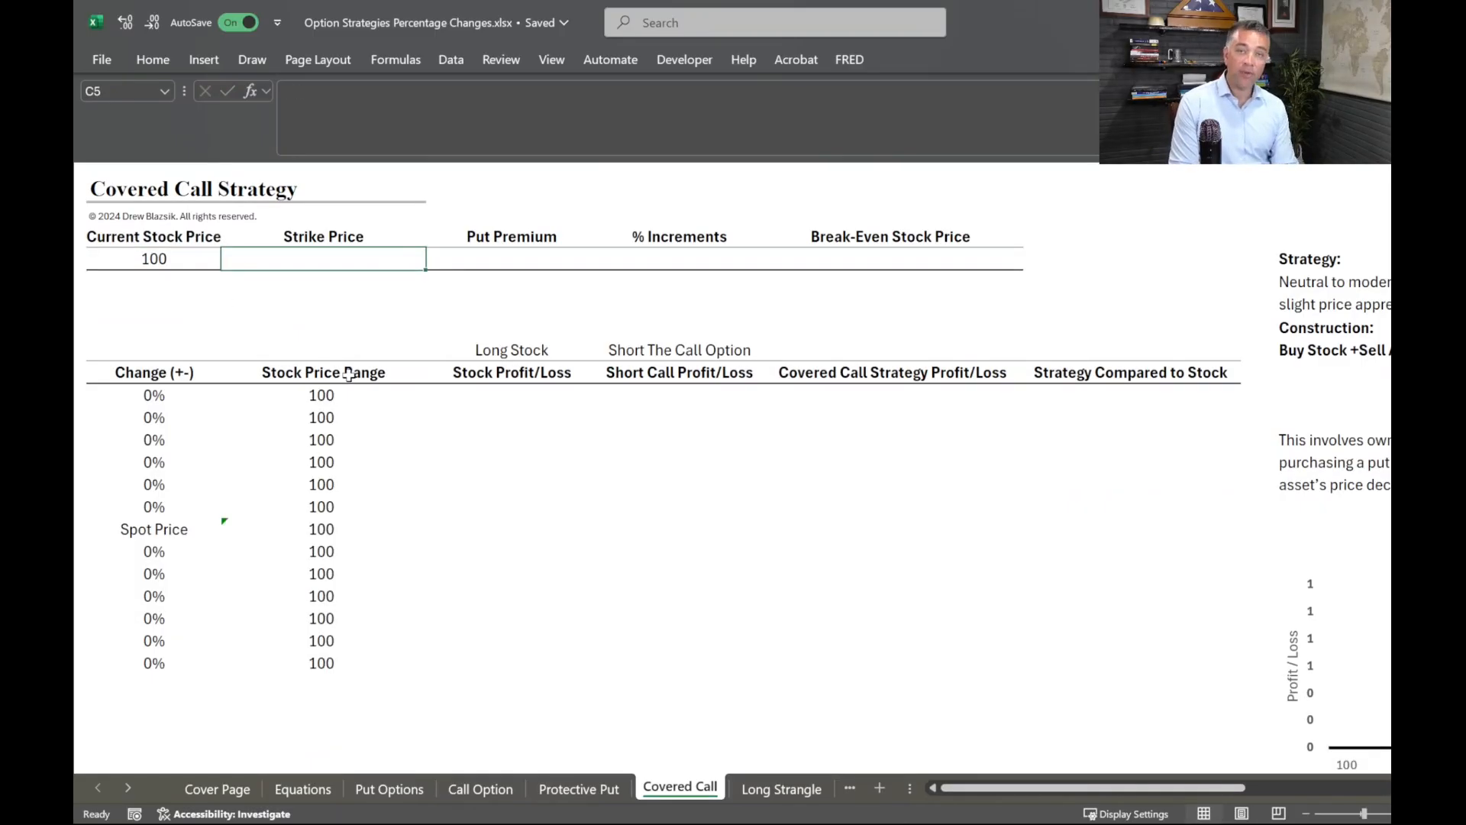
text(110)
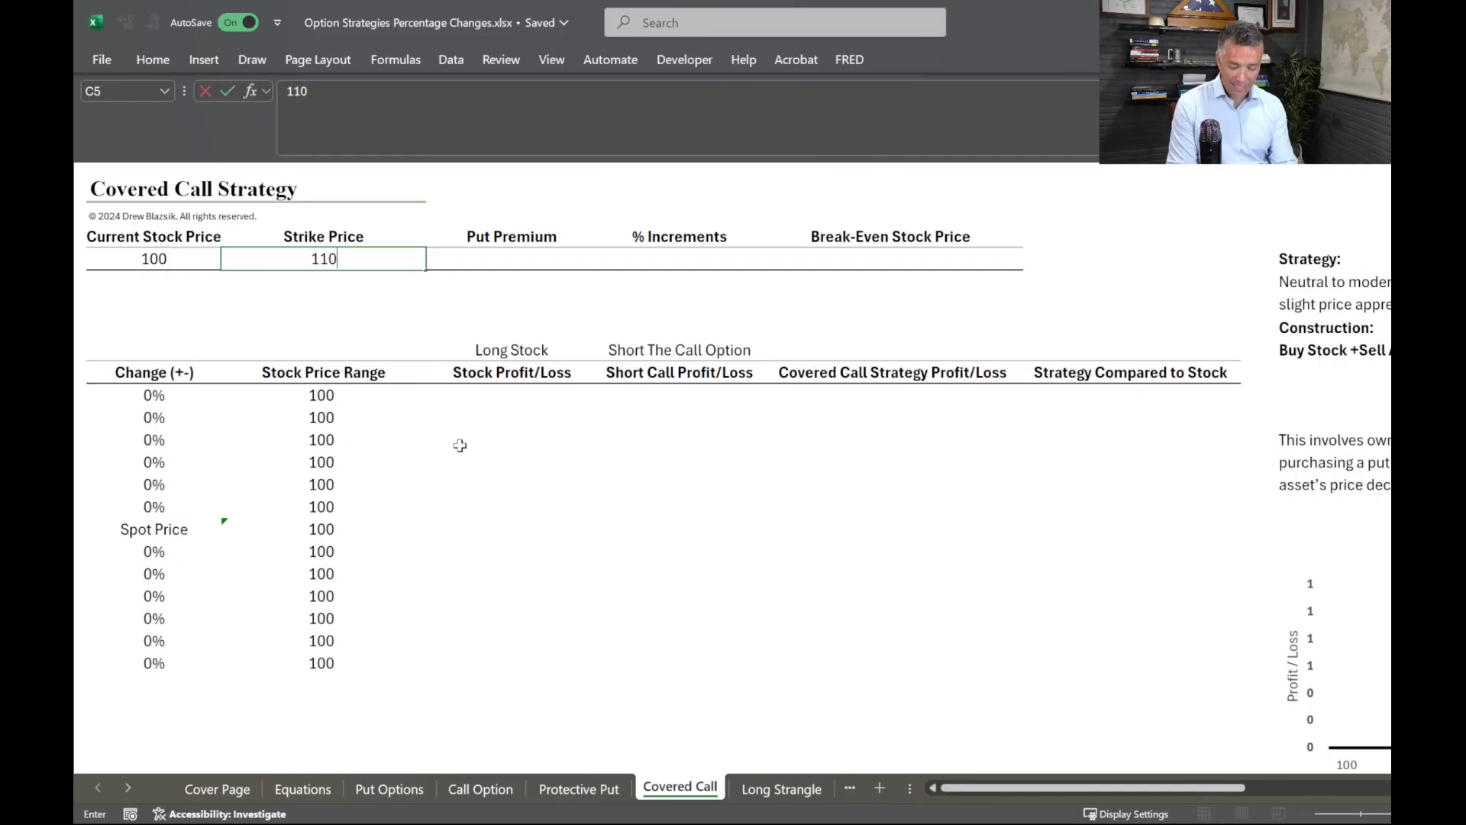
key(Tab)
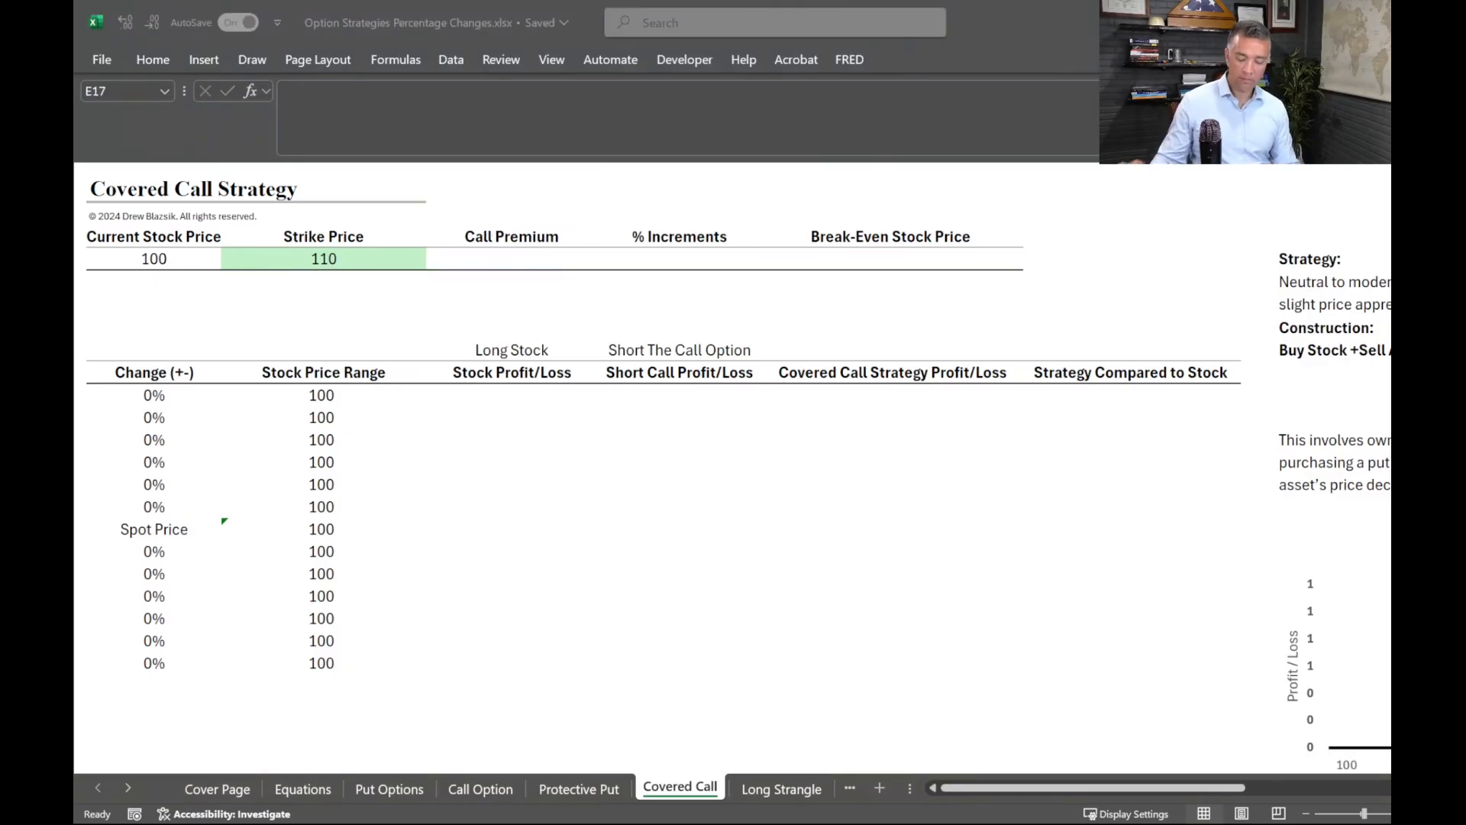
Set the call premium to 3 and the % increments to 5%.
click(495, 255)
text(3)
key(Tab)
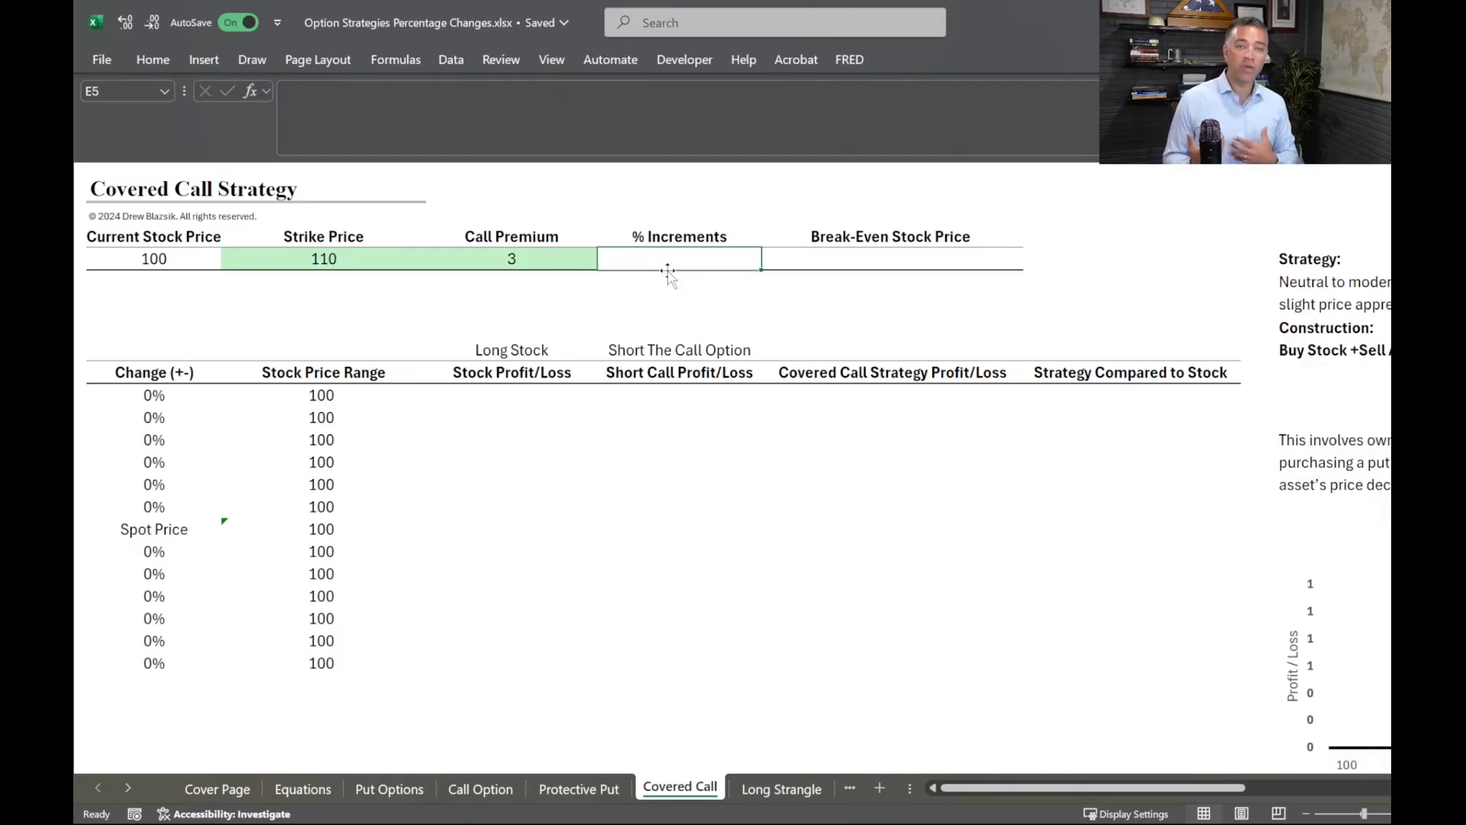
text(5%)
key(Return)
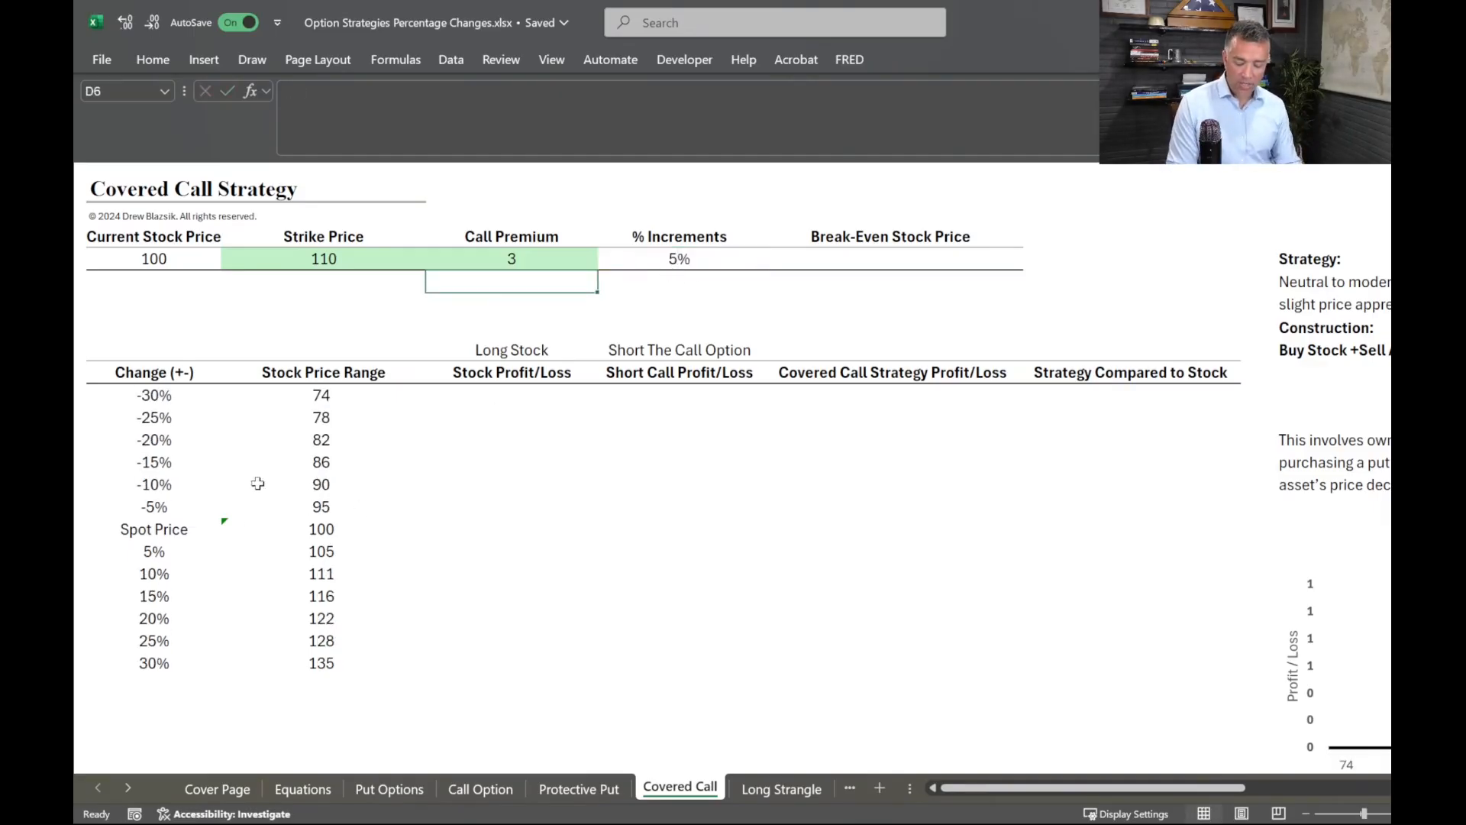
Calculate the long stock profit/loss for the -30% row in D11 with the formula =C11-$B$5.
drag(151, 382, 336, 661)
click(713, 520)
drag(508, 355, 506, 654)
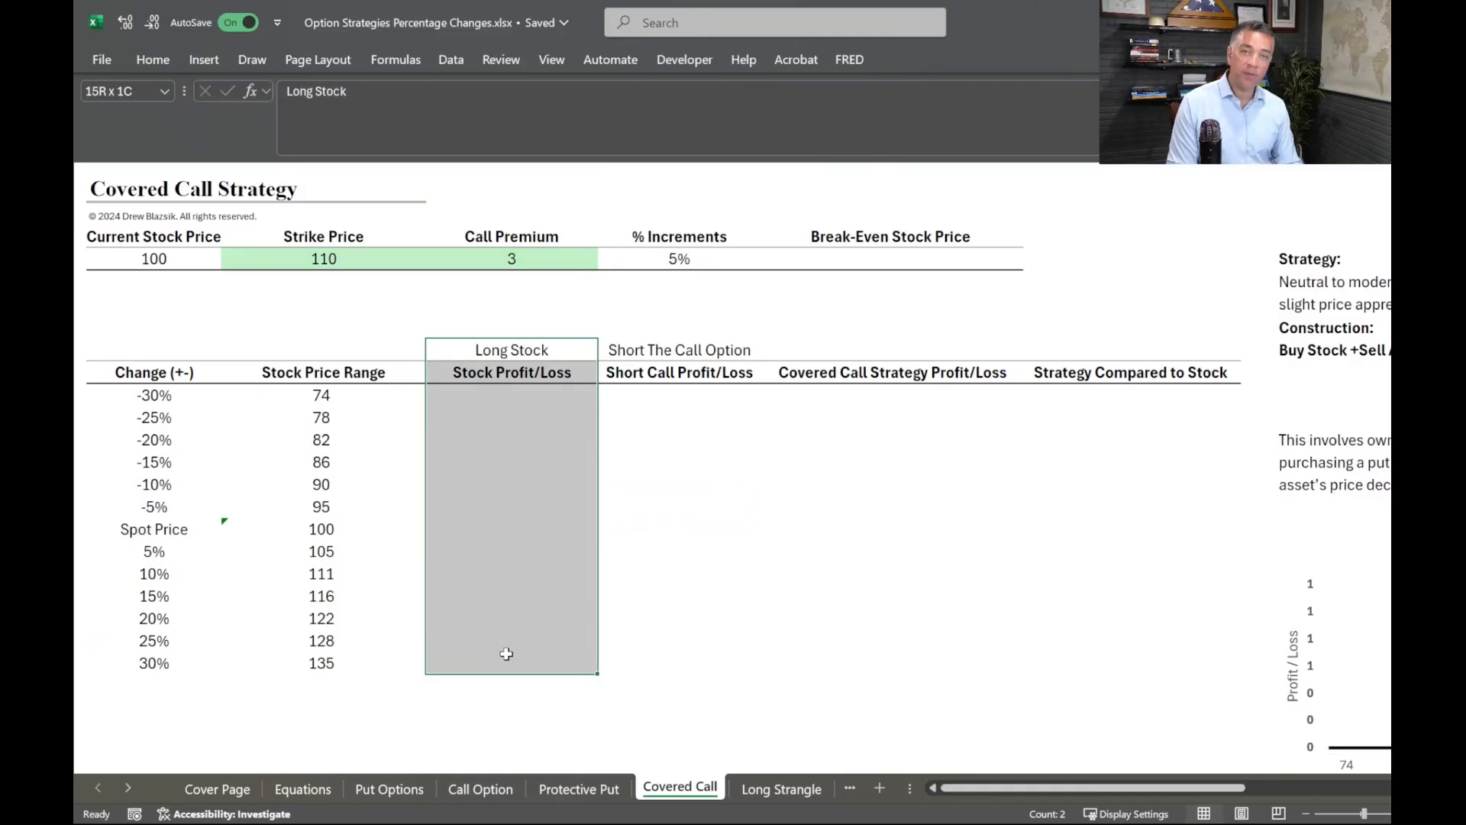
click(512, 394)
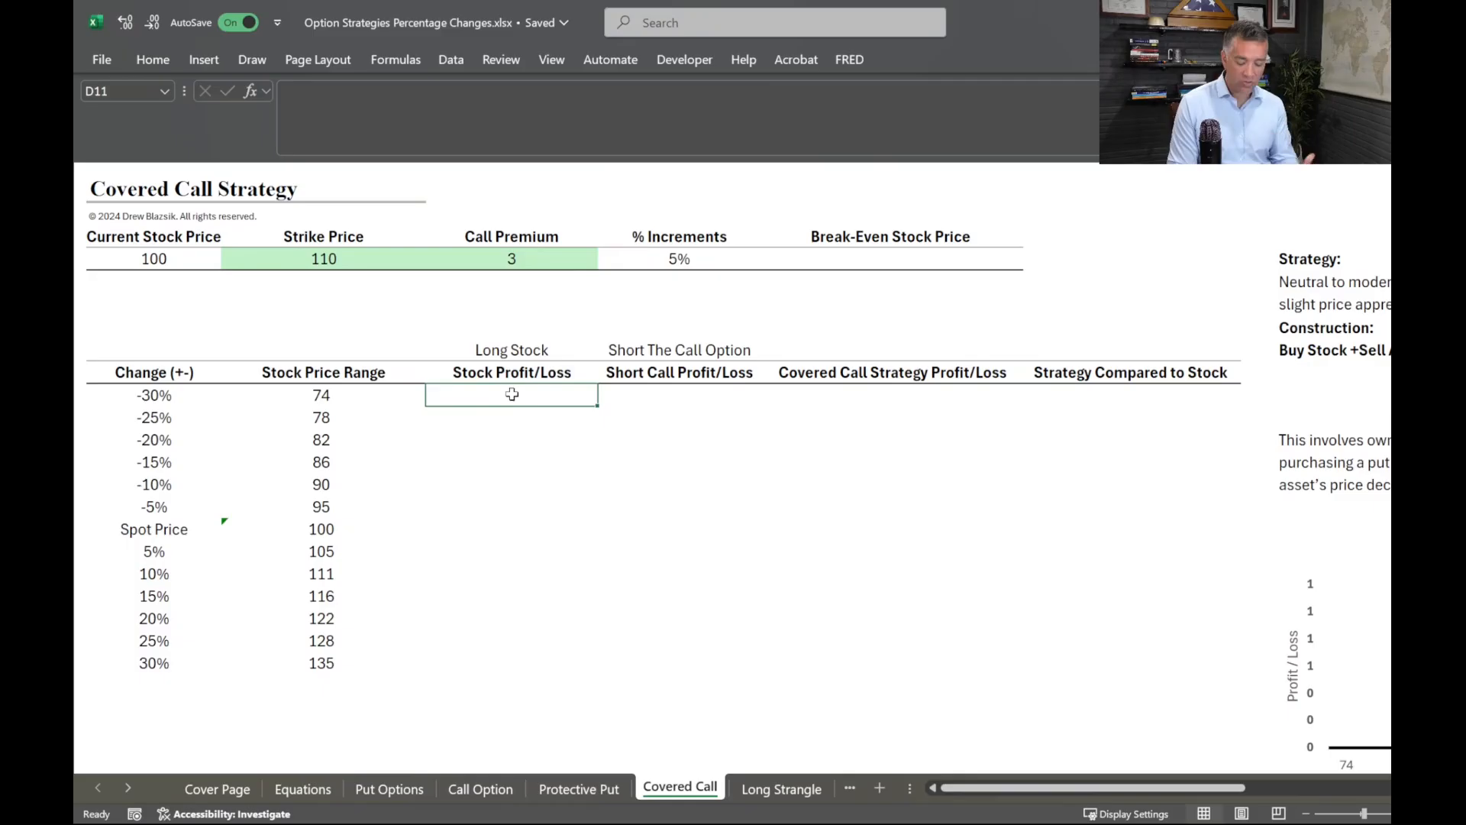
text(=)
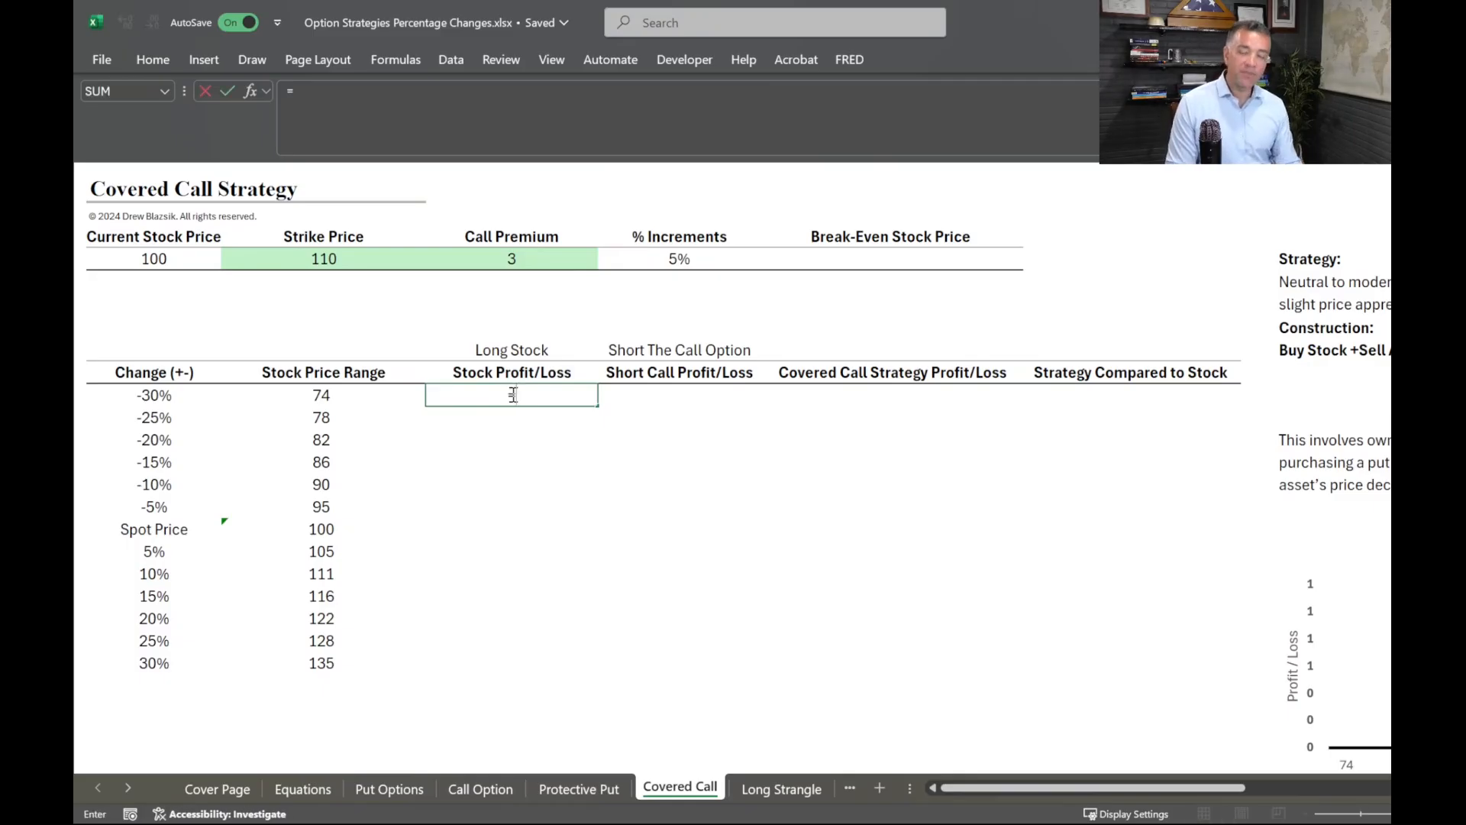
click(294, 398)
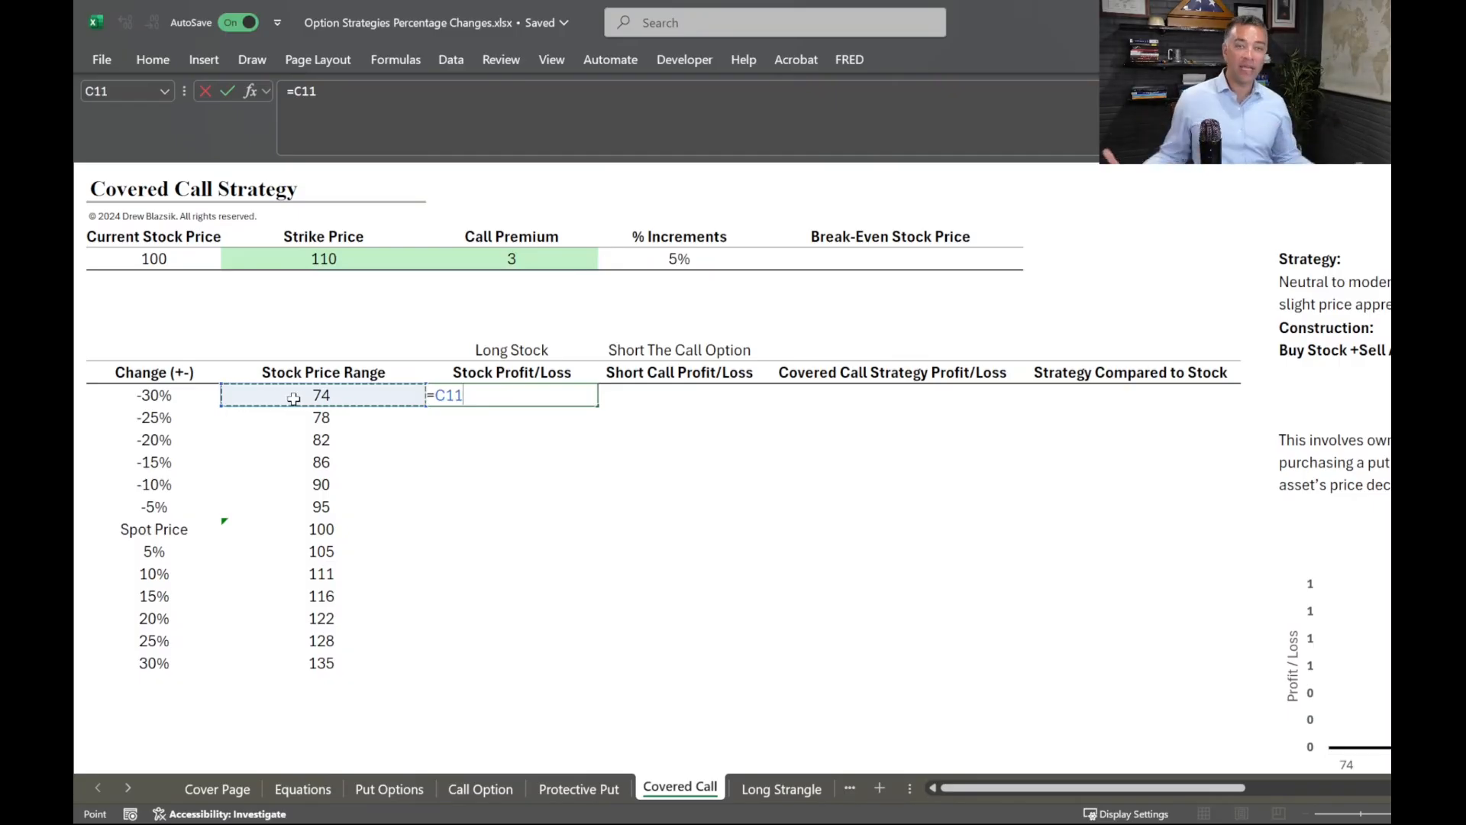
text(-)
click(173, 259)
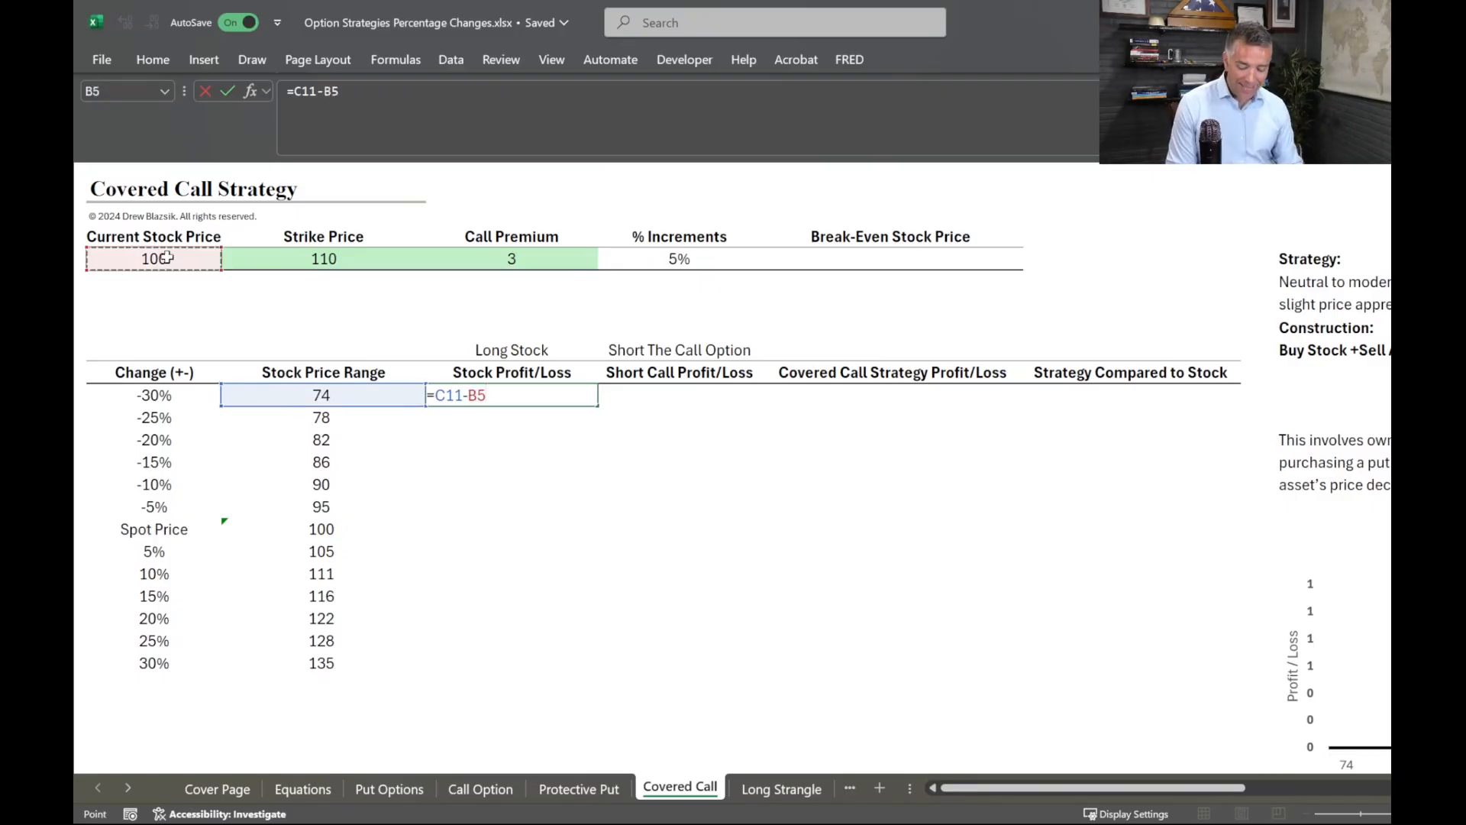
key(F4)
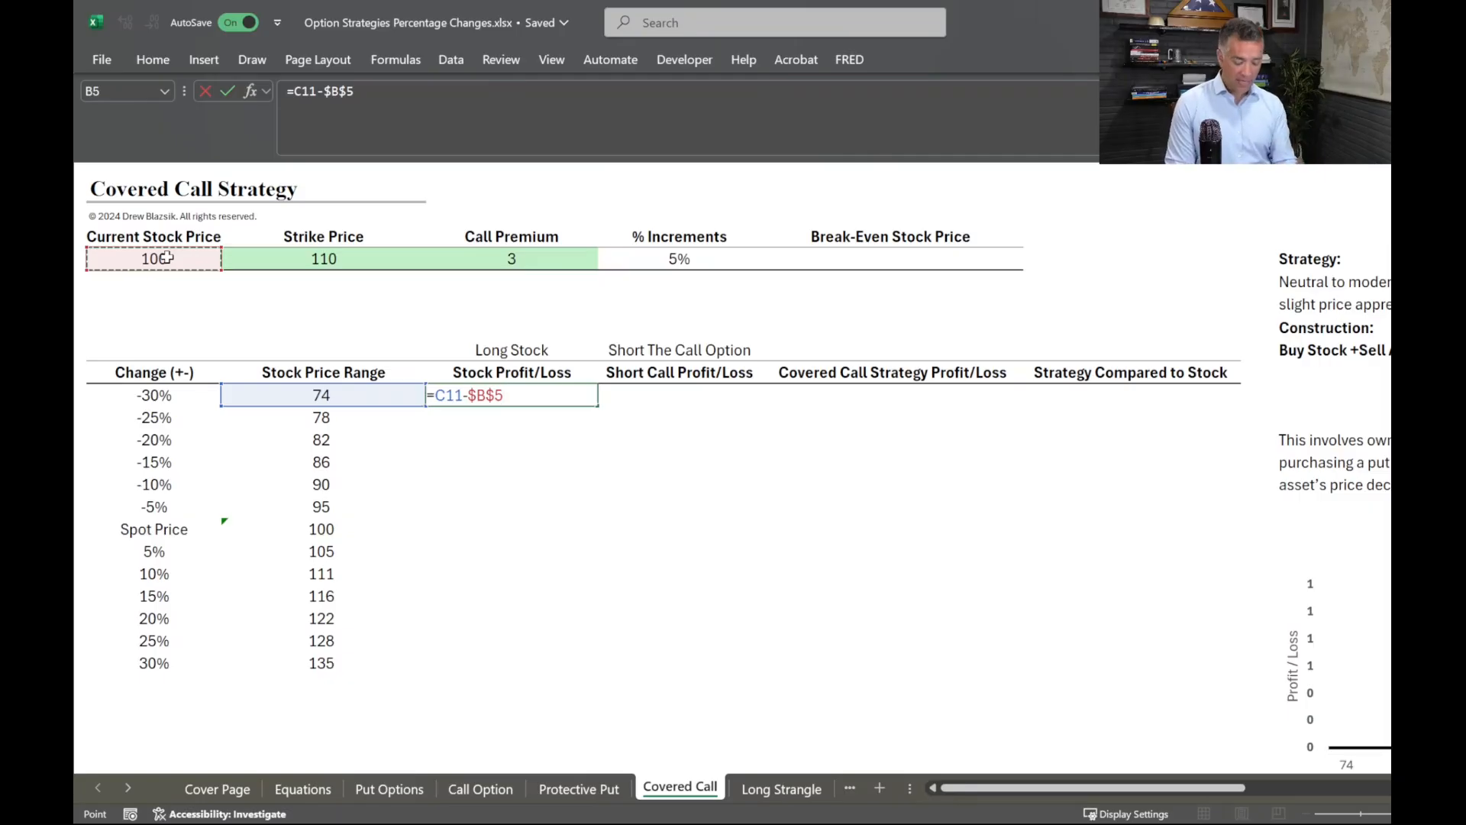
key(Return)
Fill the Stock Profit/Loss formula from D11 down through the 30% row.
key(Up)
key(shift+Down)
key(shift+Down)
key(shift+Down)
key(shift+Down)
key(shift+Down)
key(shift+Down)
key(shift+Down)
key(shift+Down)
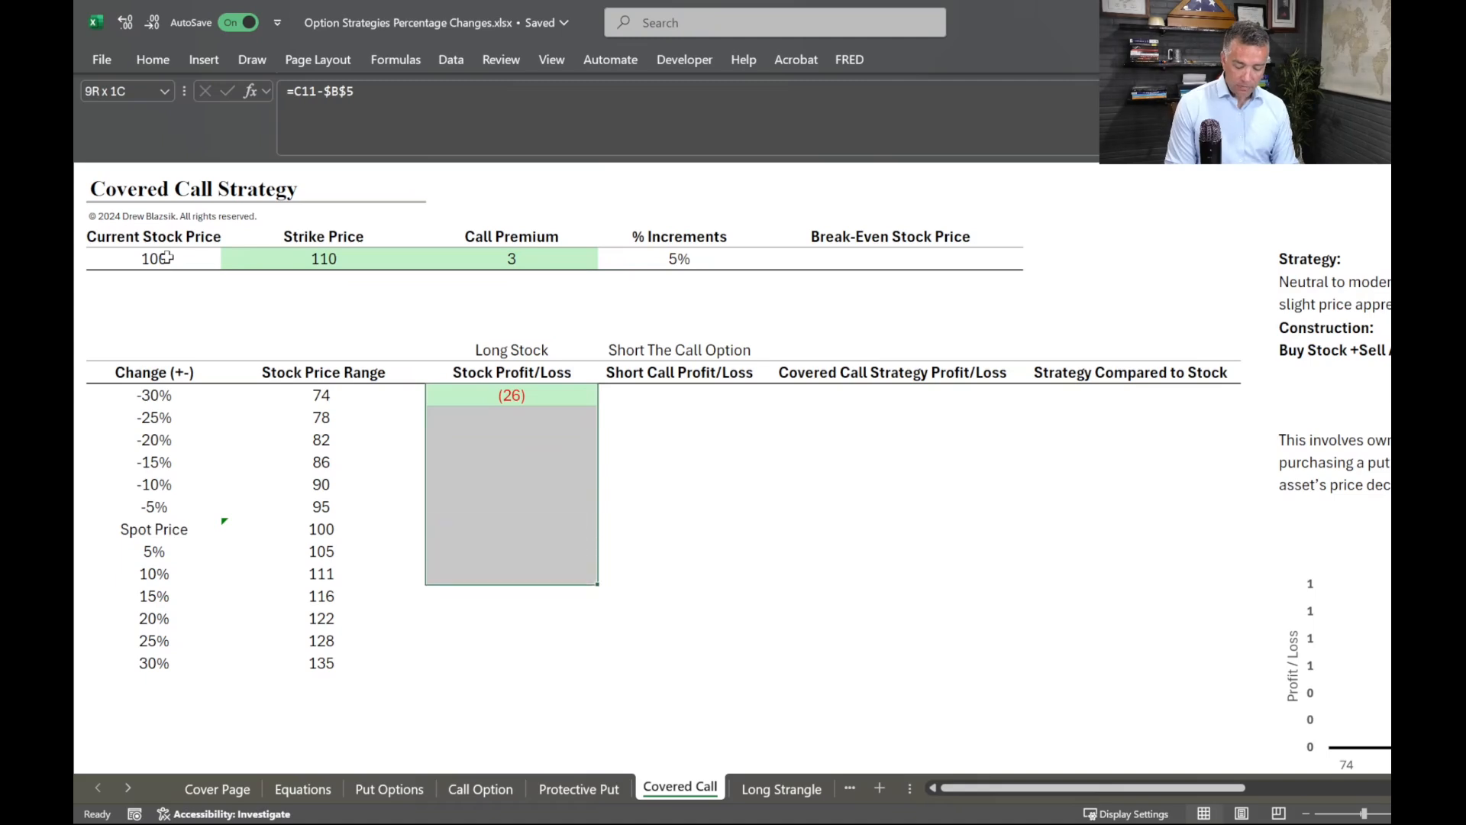
key(shift+Down)
key(shift+Down)
key(shift+Down)
key(shift+Down)
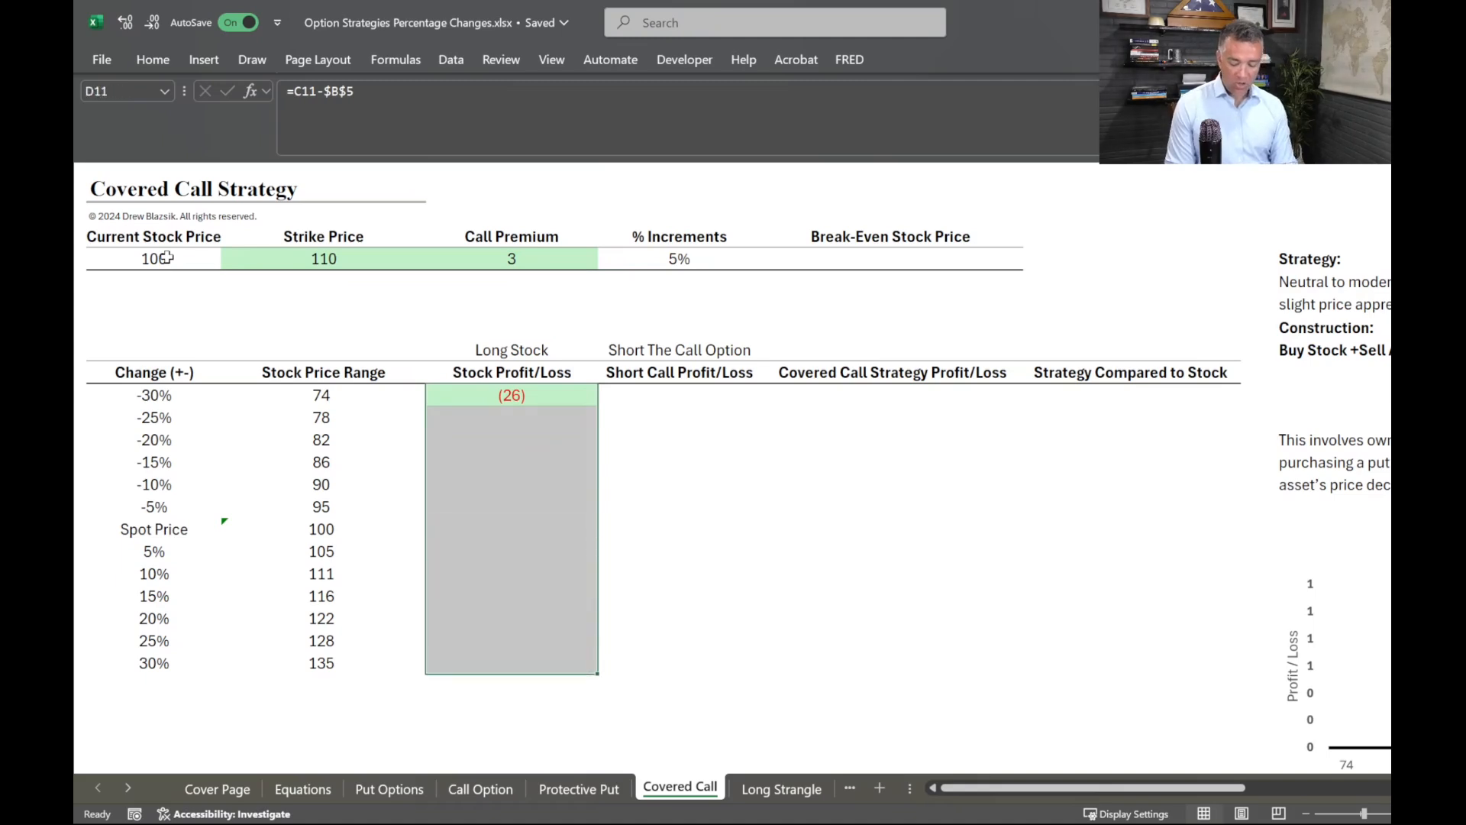
key(ctrl+d)
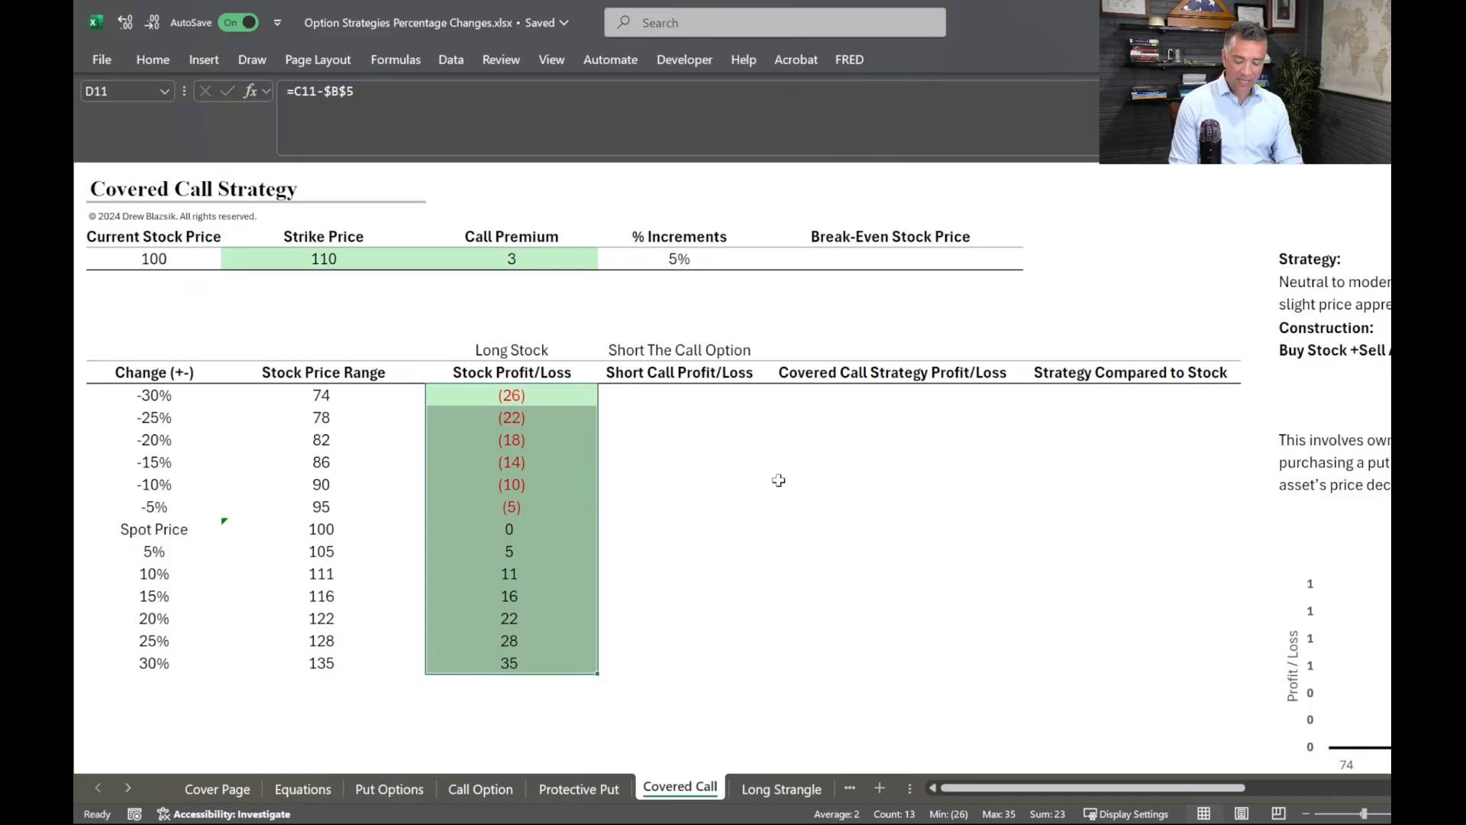
Calculate the short call profit/loss for the -30% row in E11 with the formula =$D$5+MIN(0,$C$5-C11).
click(728, 458)
click(688, 414)
click(687, 393)
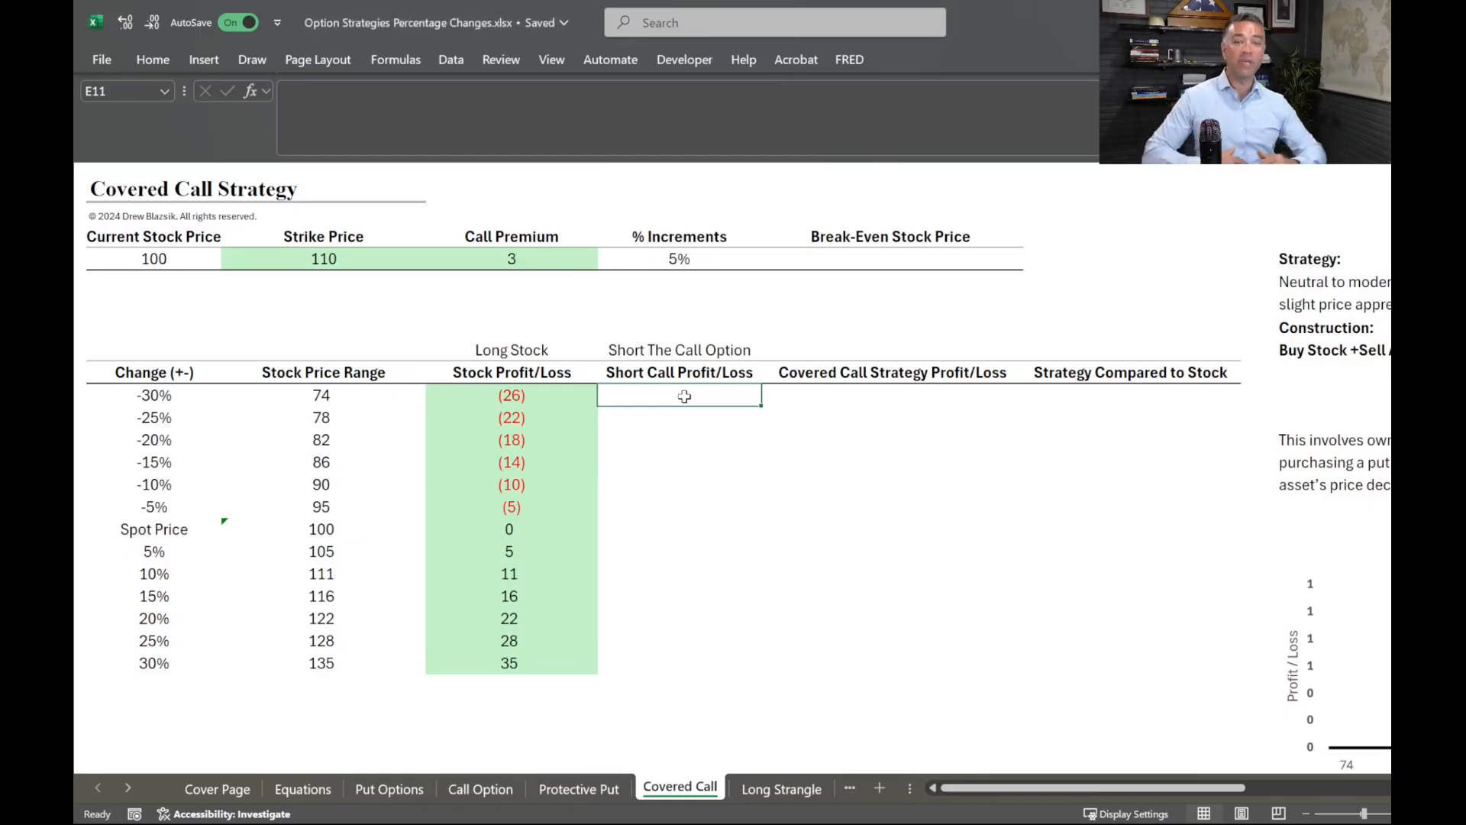
text(=)
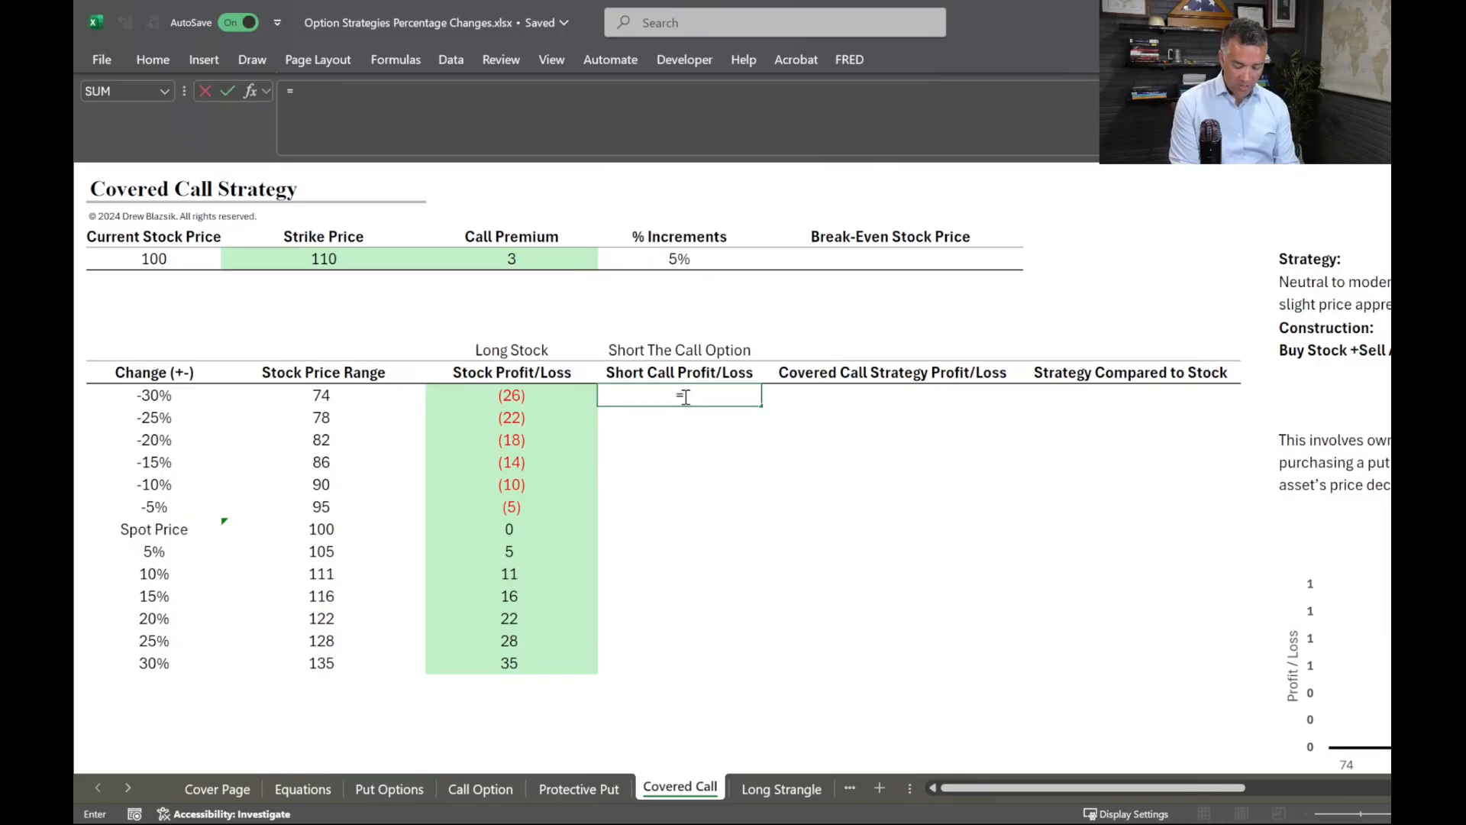
click(511, 261)
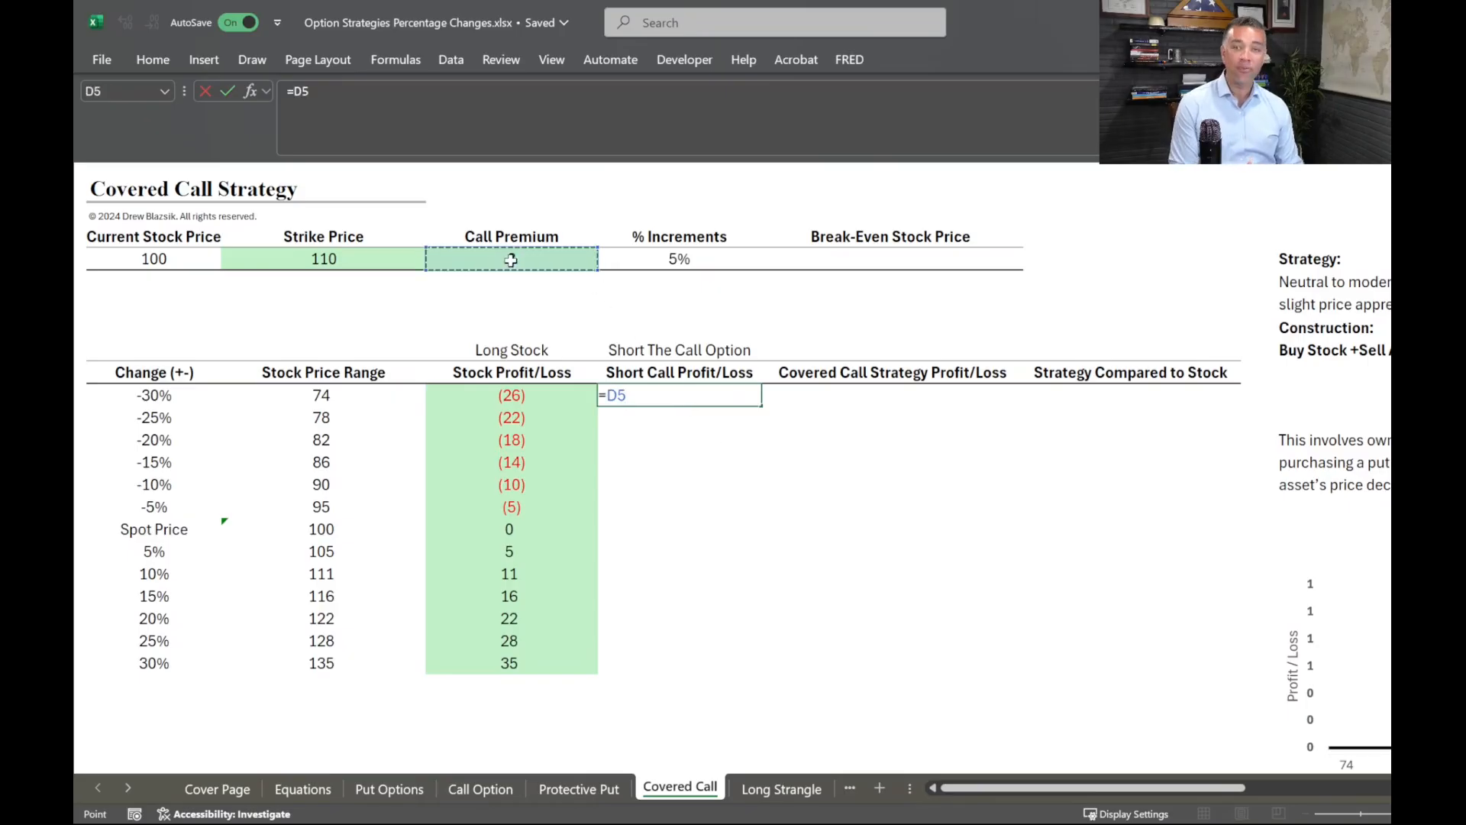
key(F4)
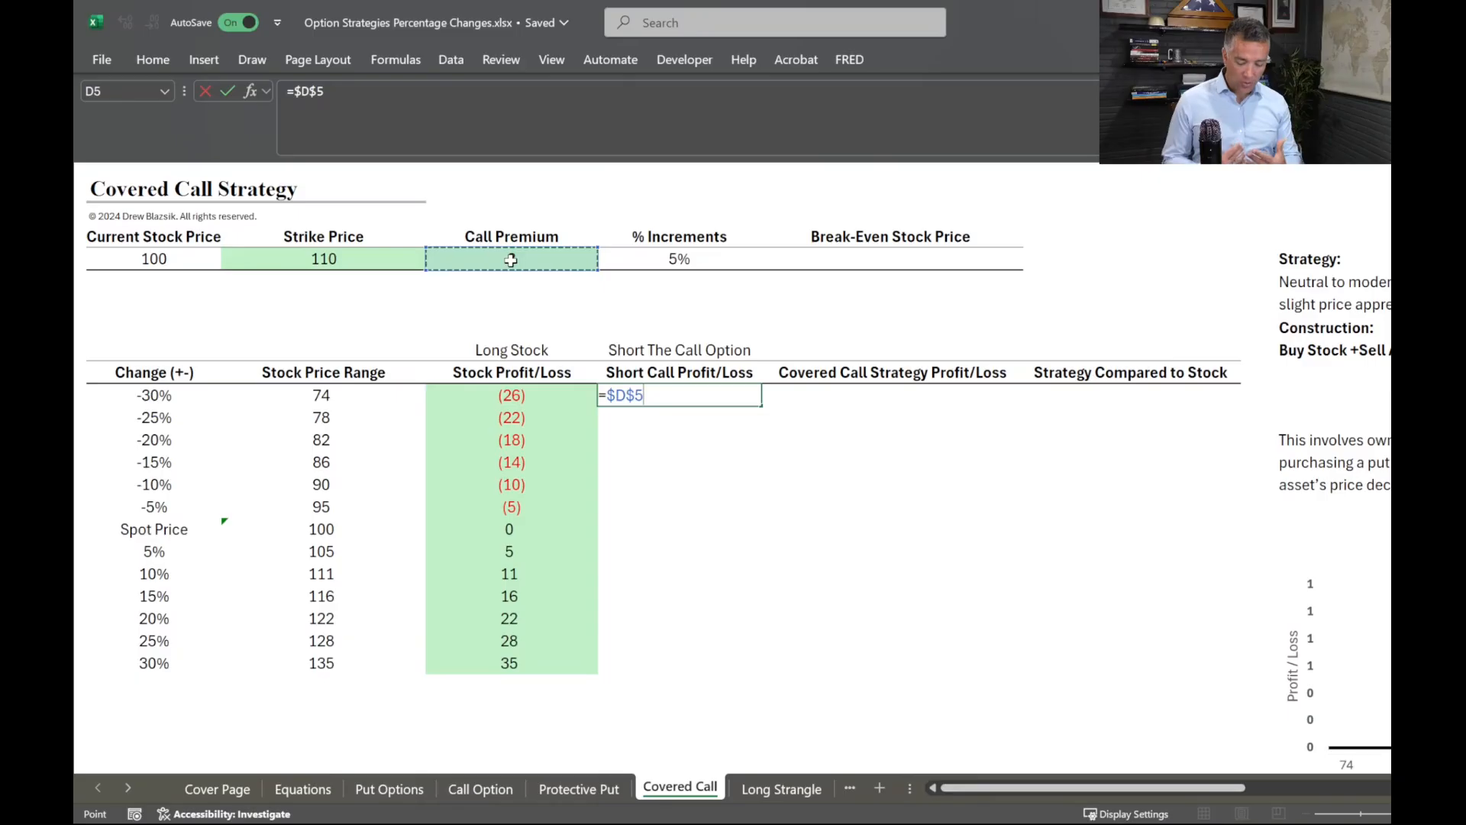
text(+)
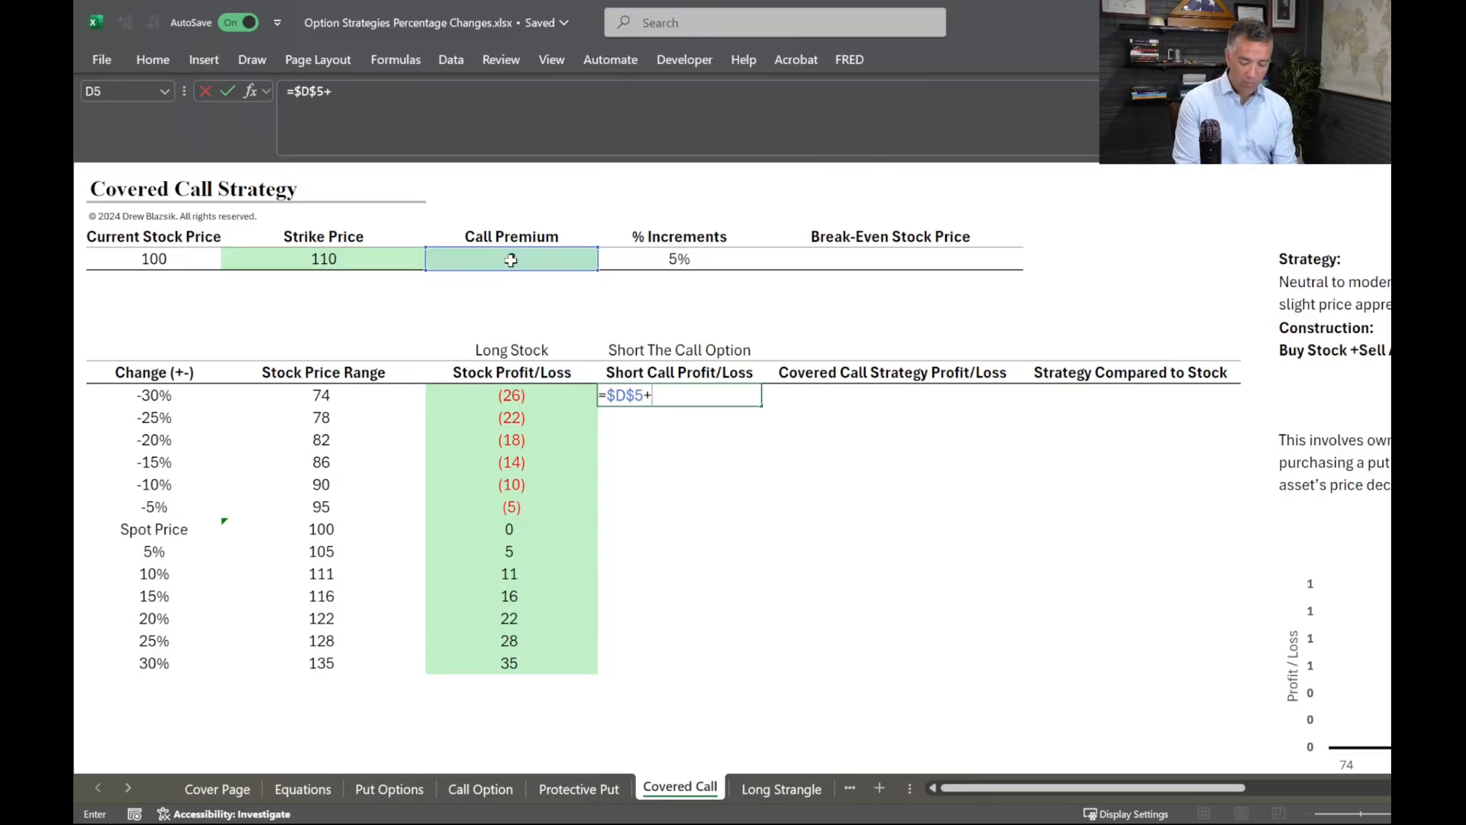
text(MIN()
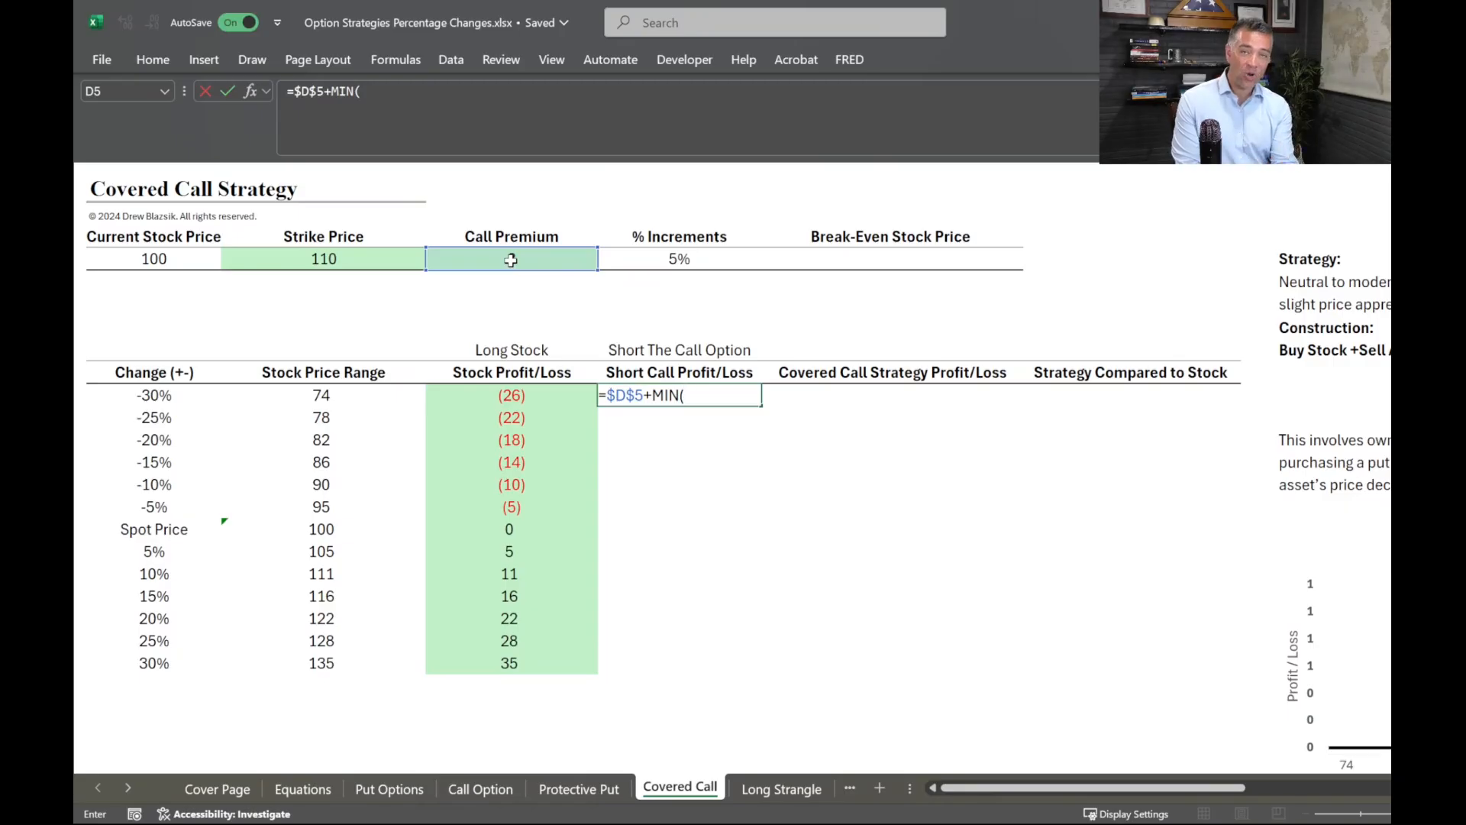
text(0,)
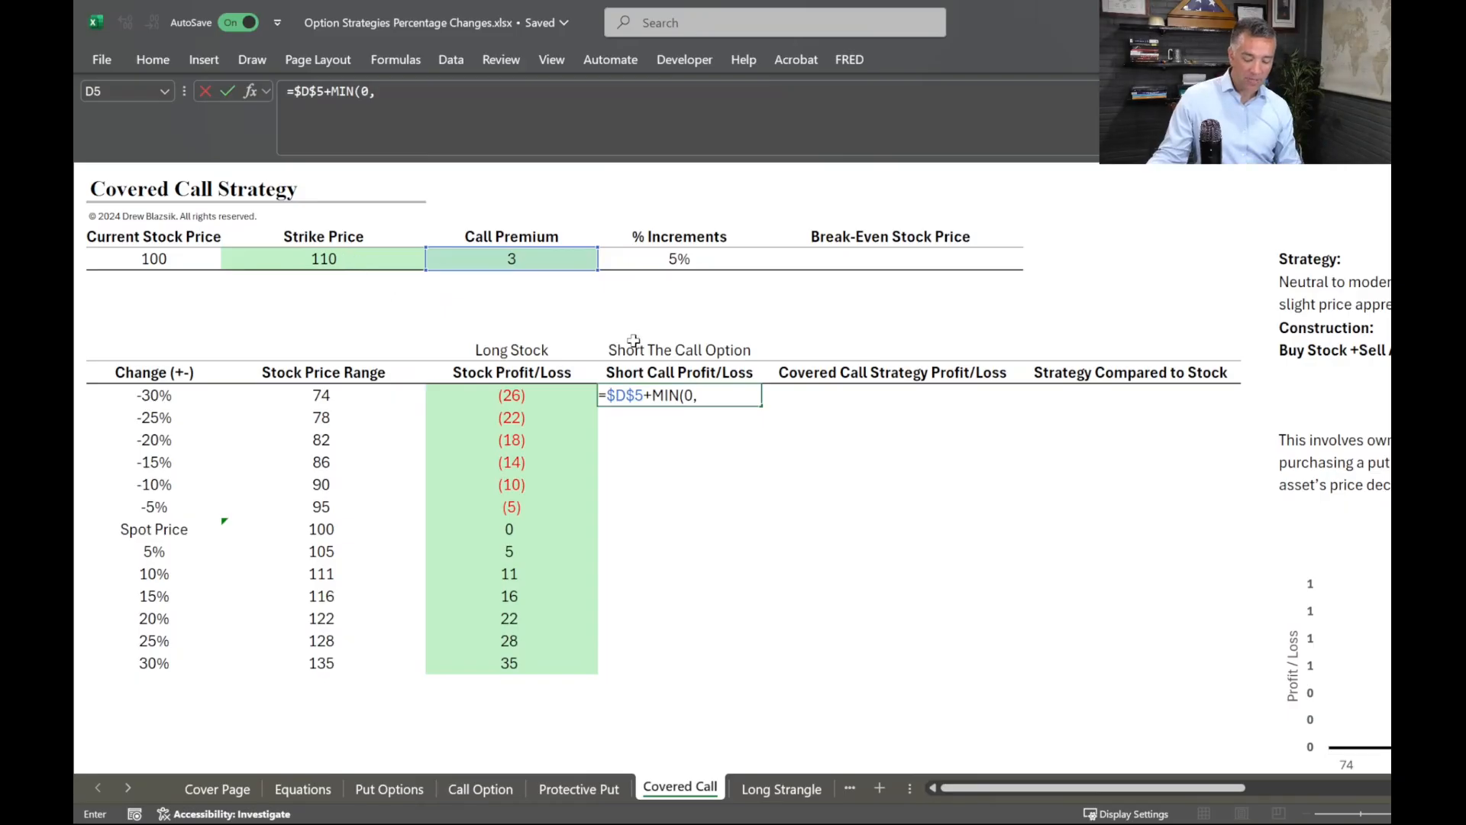
click(334, 259)
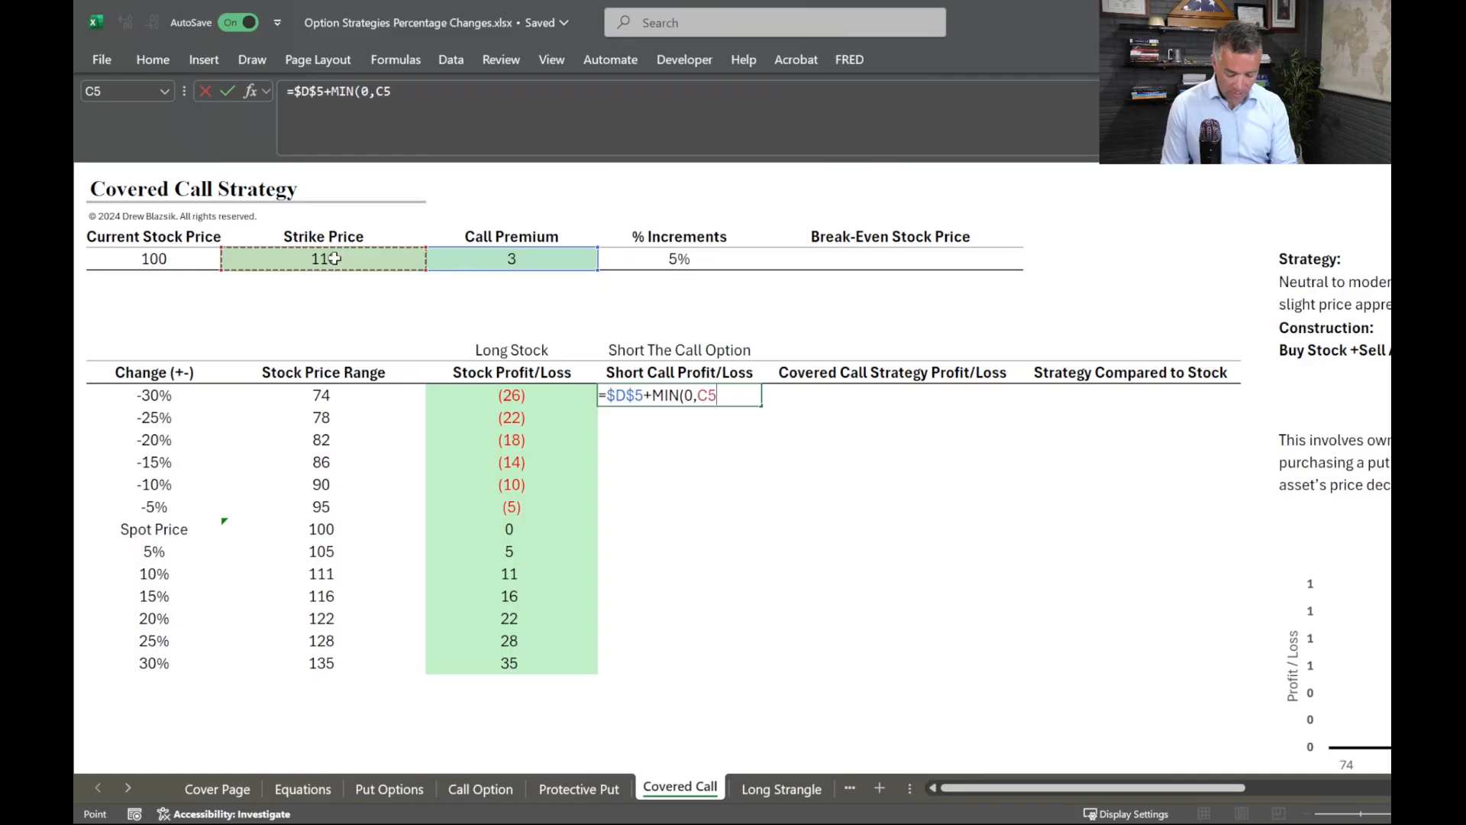
key(F4)
text(-)
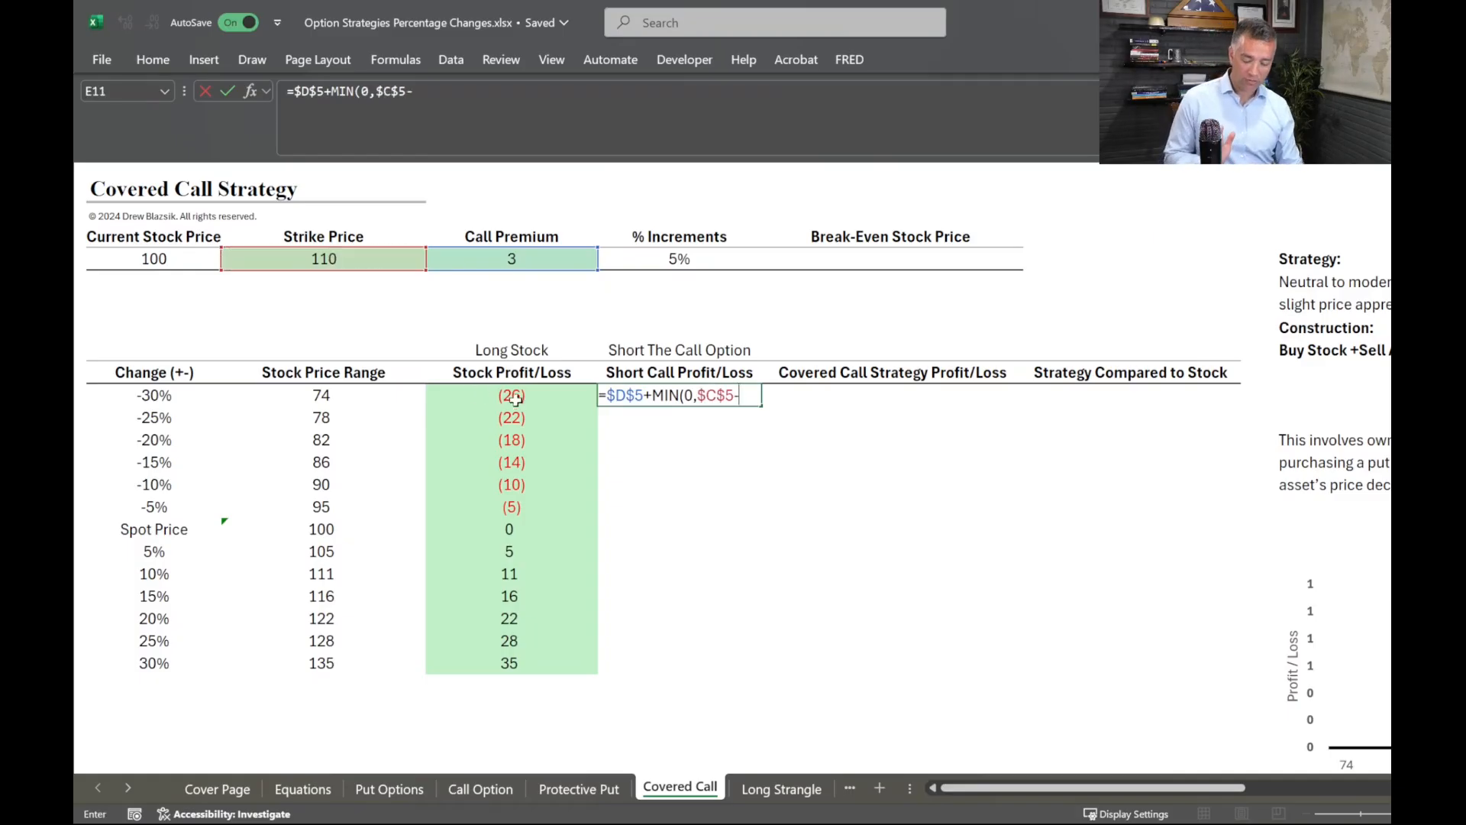
click(313, 395)
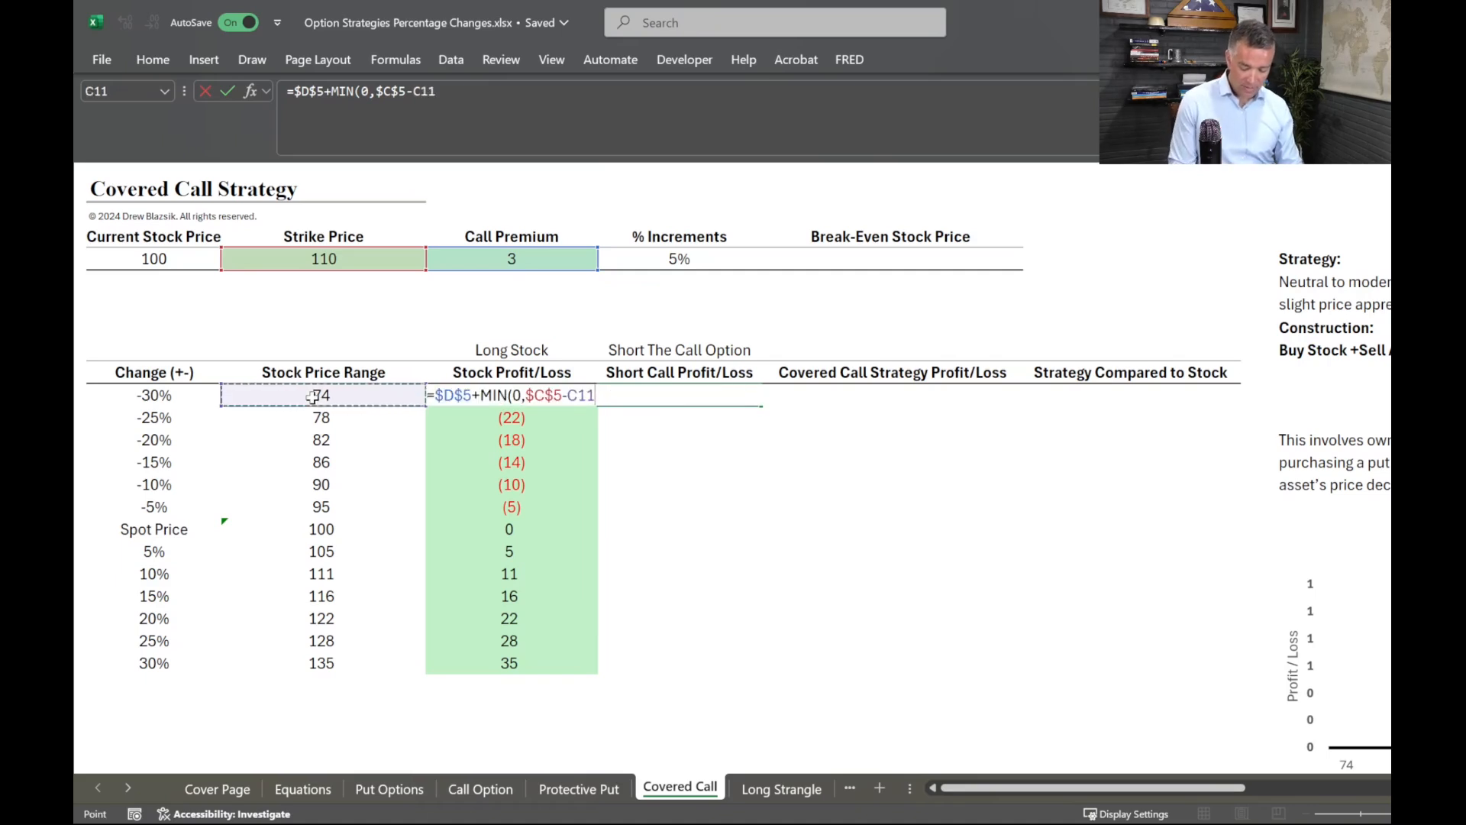
key(Return)
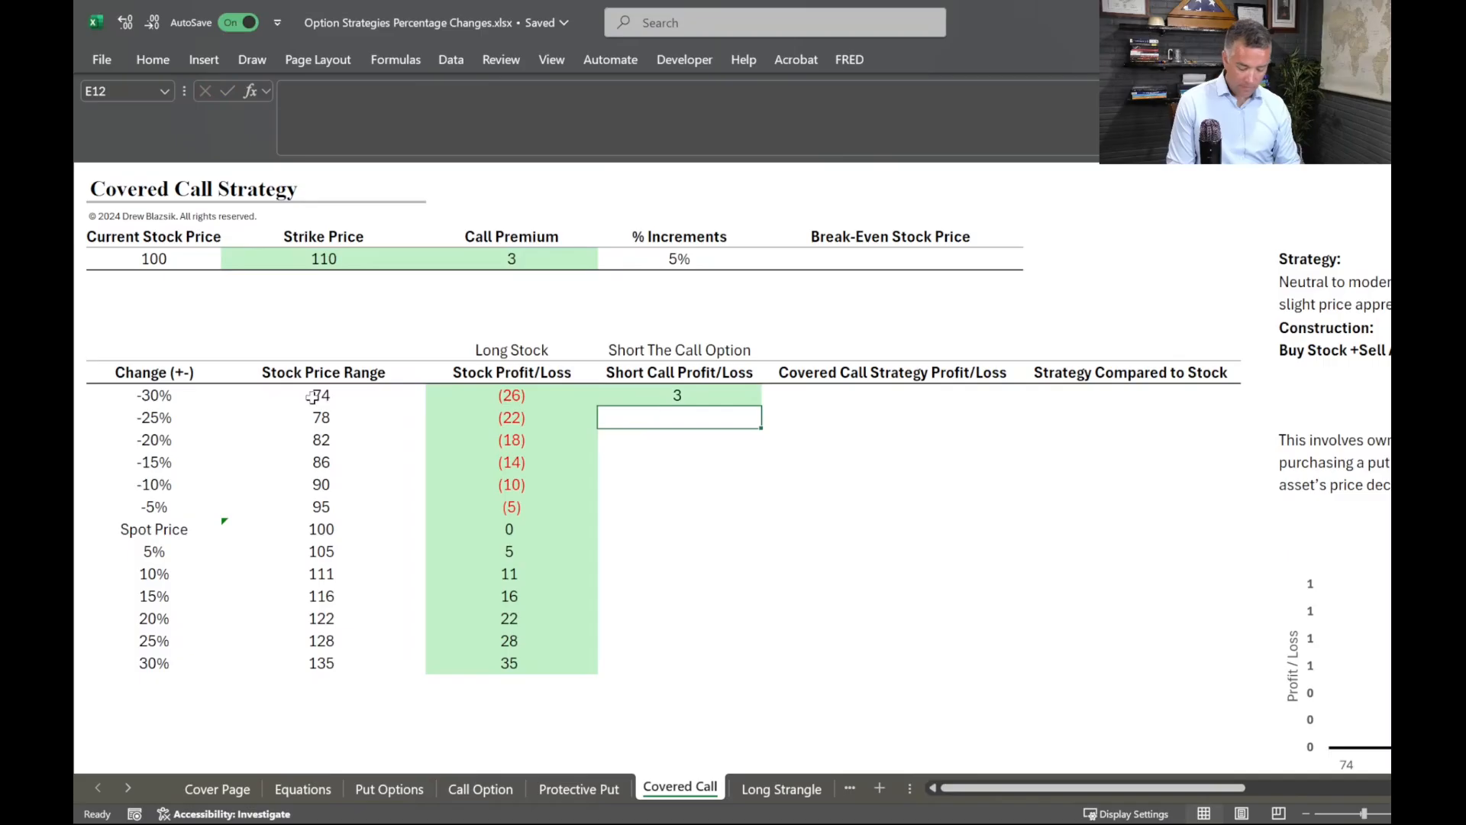
Fill the Short Call Profit/Loss formula from E11 down through the 30% row.
key(Up)
key(shift+Down)
key(shift+Down)
key(shift+Down)
key(shift+Down)
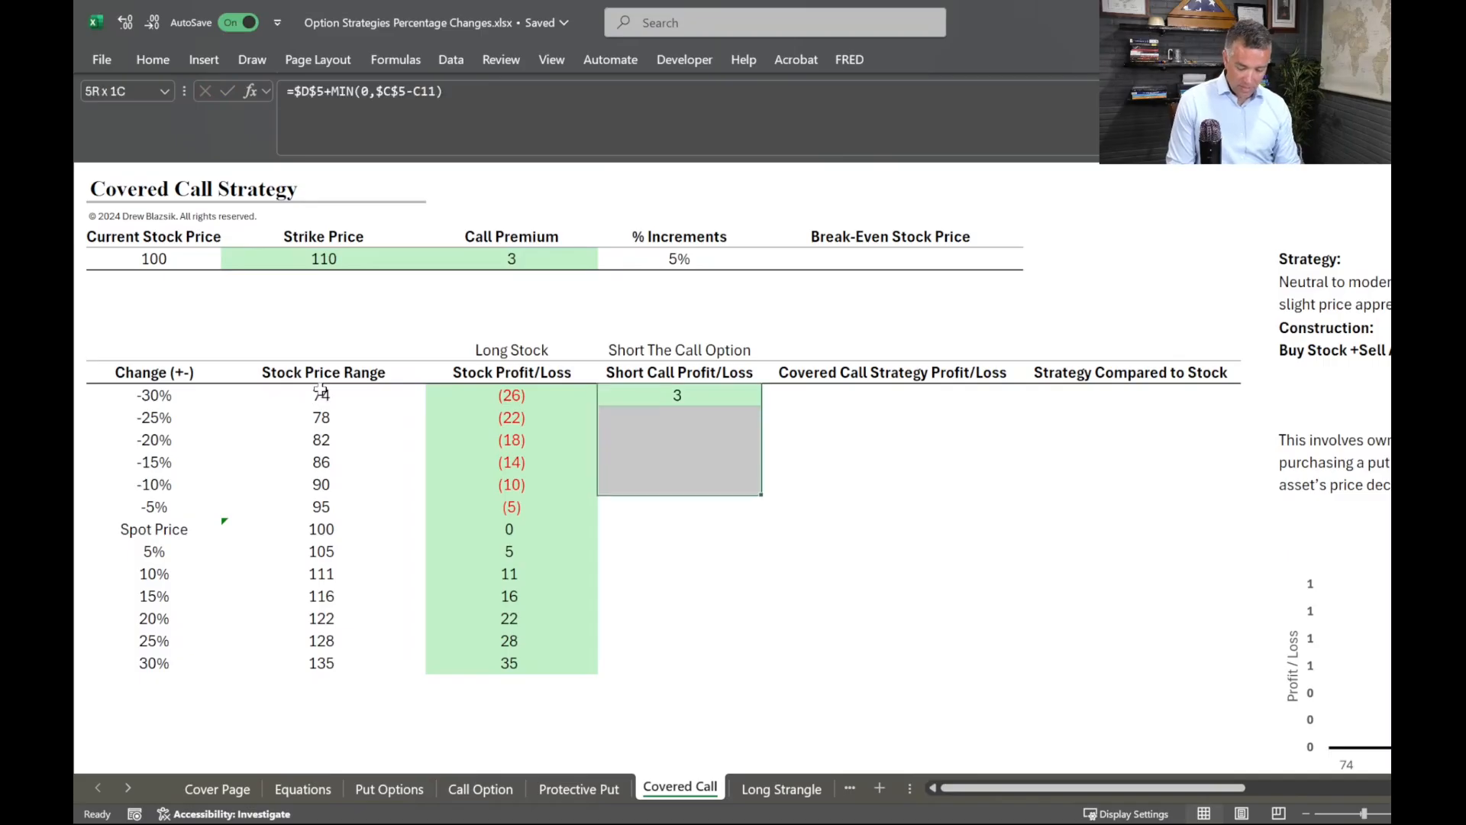
key(ctrl+d)
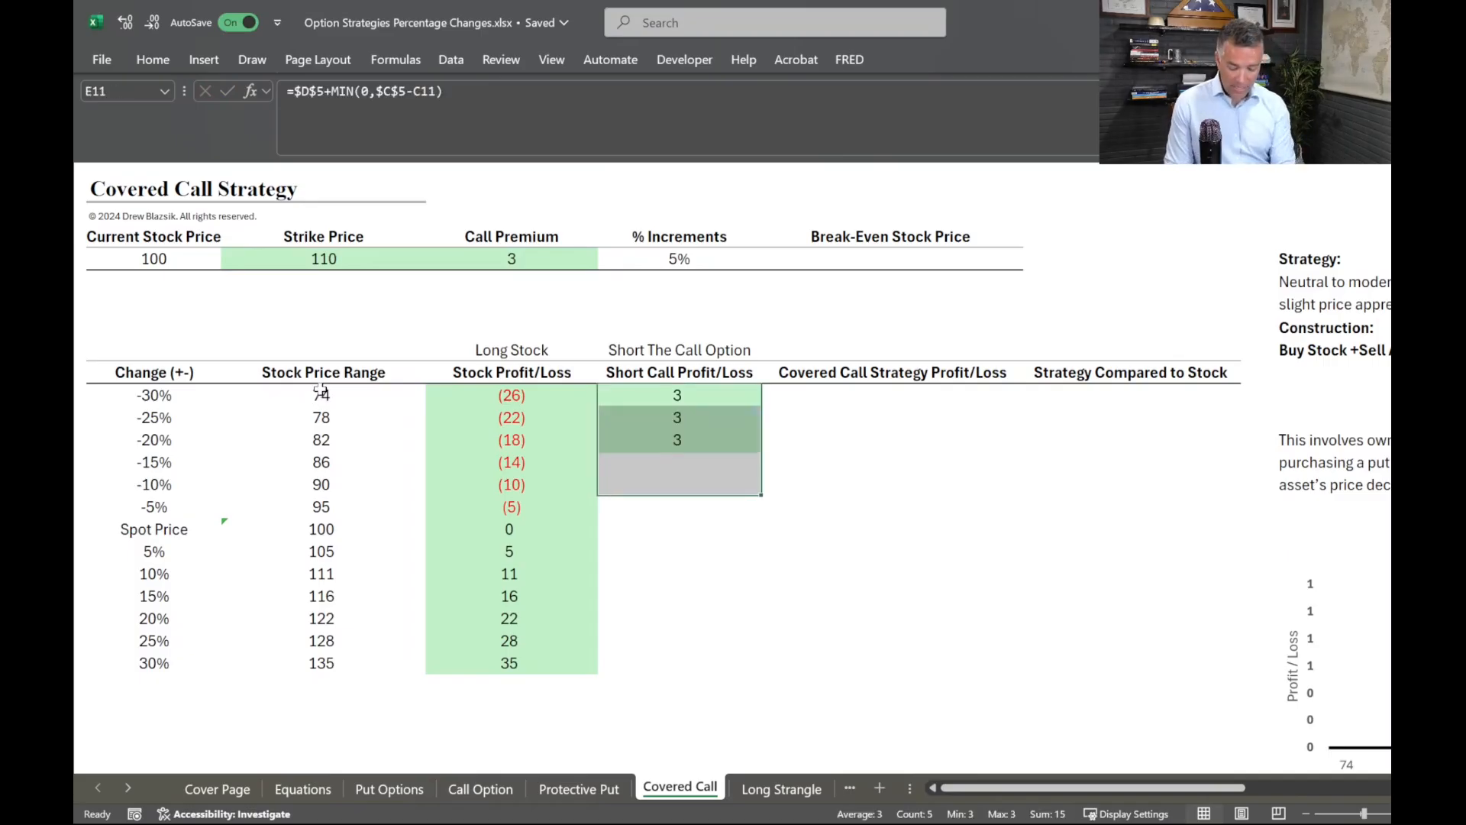
key(shift+Down)
key(shift+Down)
key(shift+Down)
key(shift+Down)
key(shift+Down)
key(shift+Down)
key(shift+Down)
key(shift+Down)
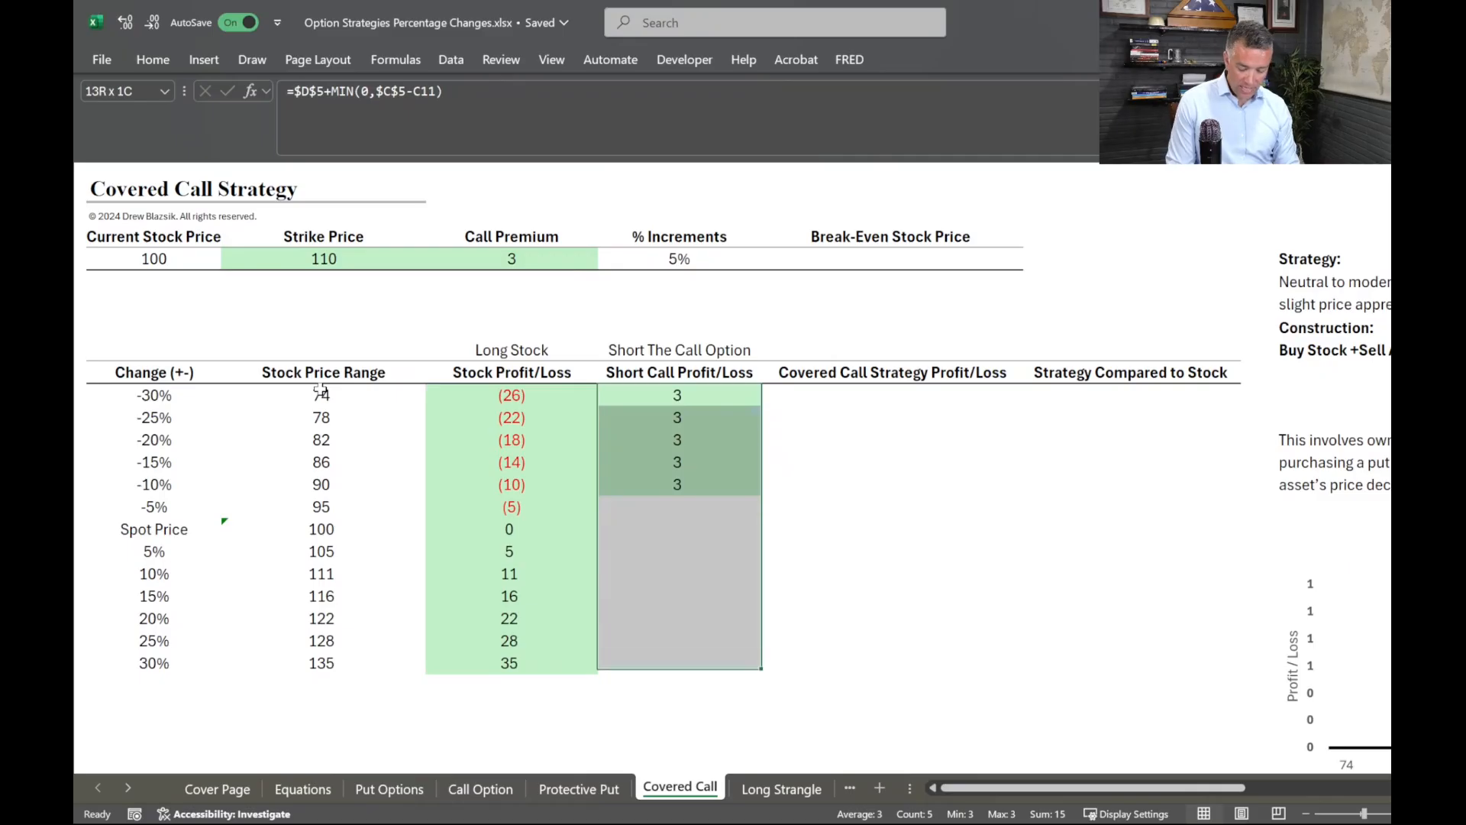
key(ctrl+d)
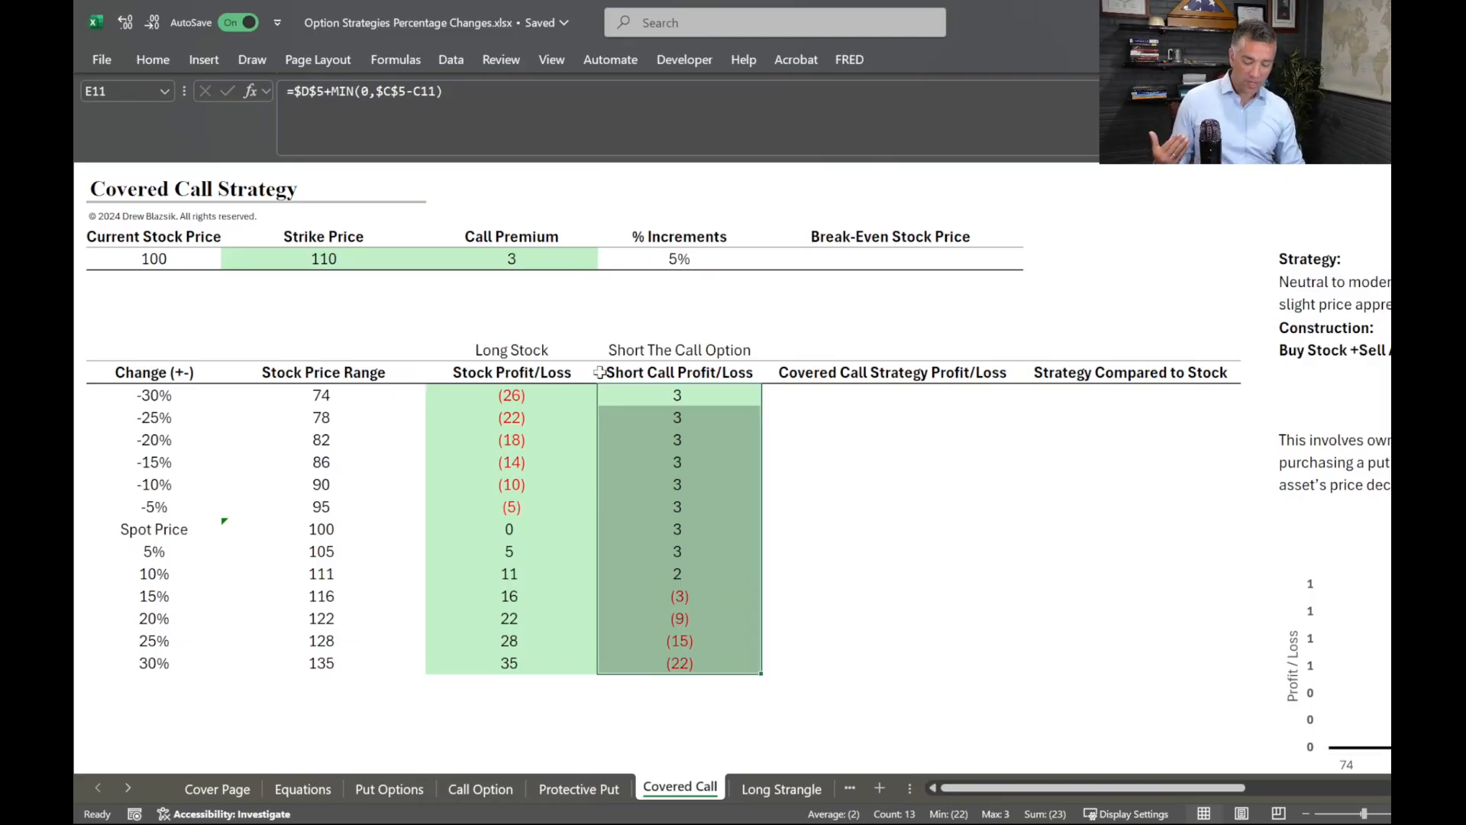
Calculate the covered call strategy profit/loss for the -30% row in F11 with the formula =D11+E11.
click(825, 412)
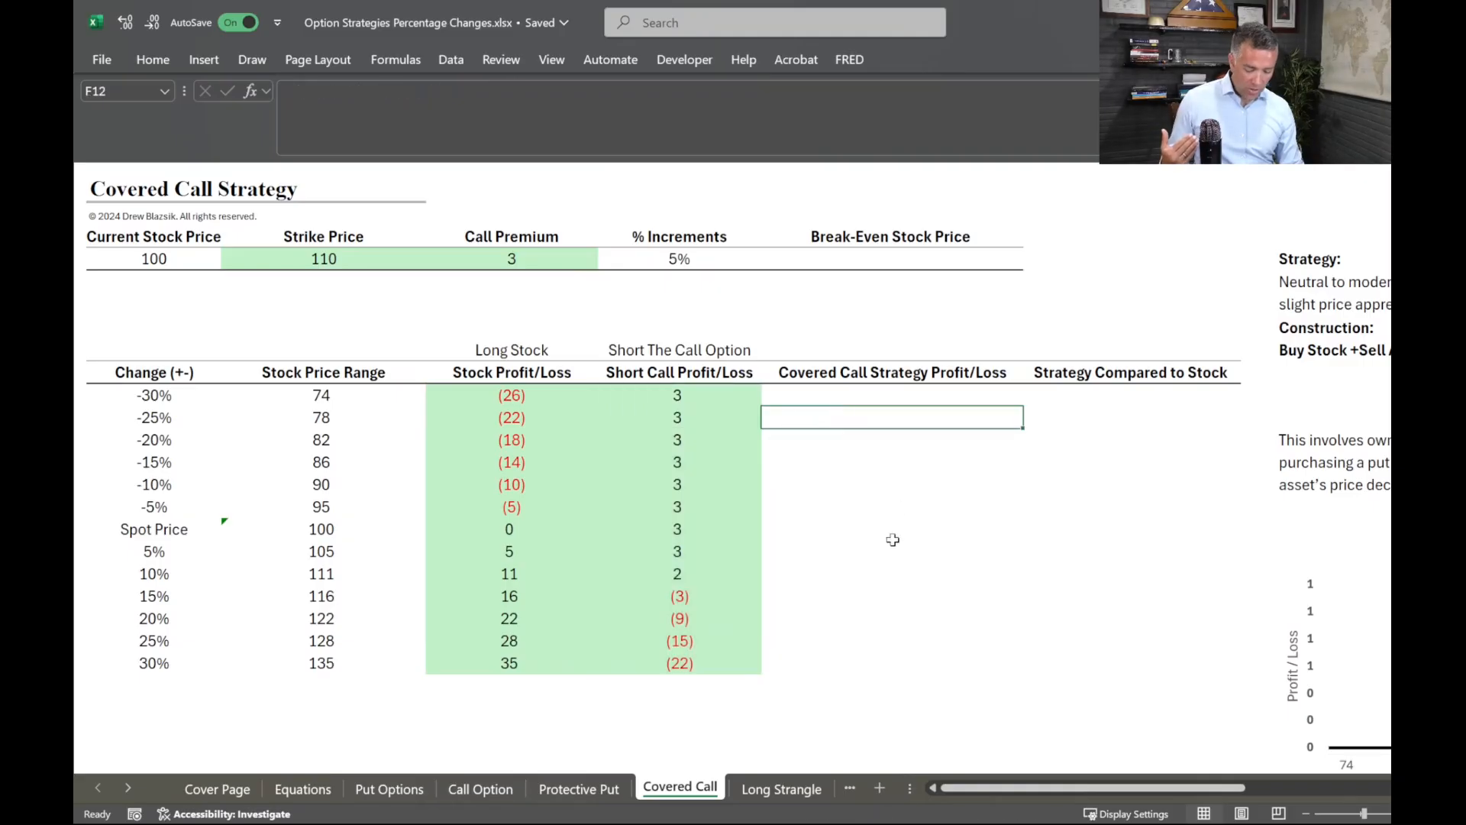
scroll(892, 540, down, 1)
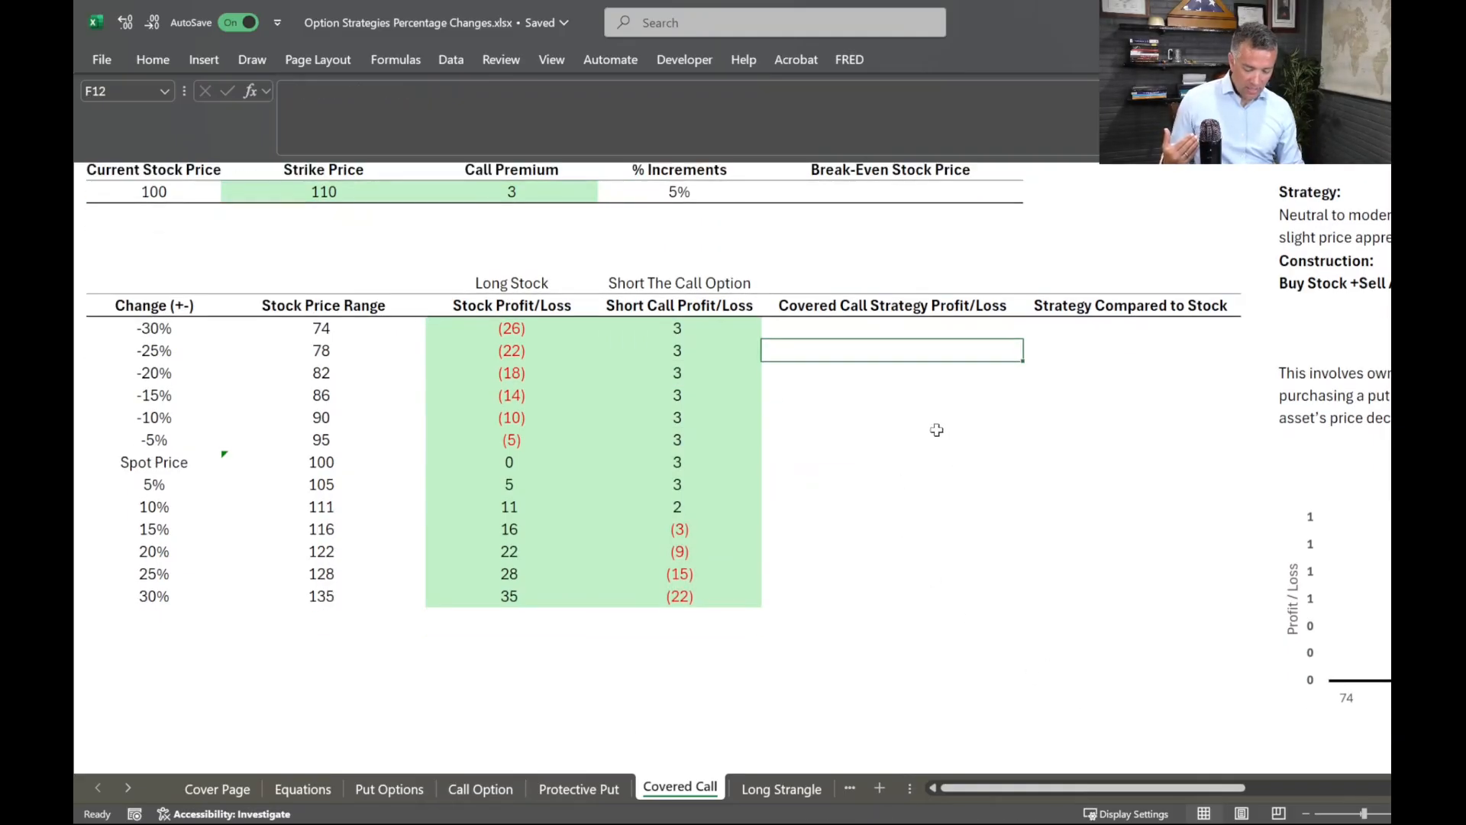
scroll(885, 359, up, 1)
key(Up)
key(Up)
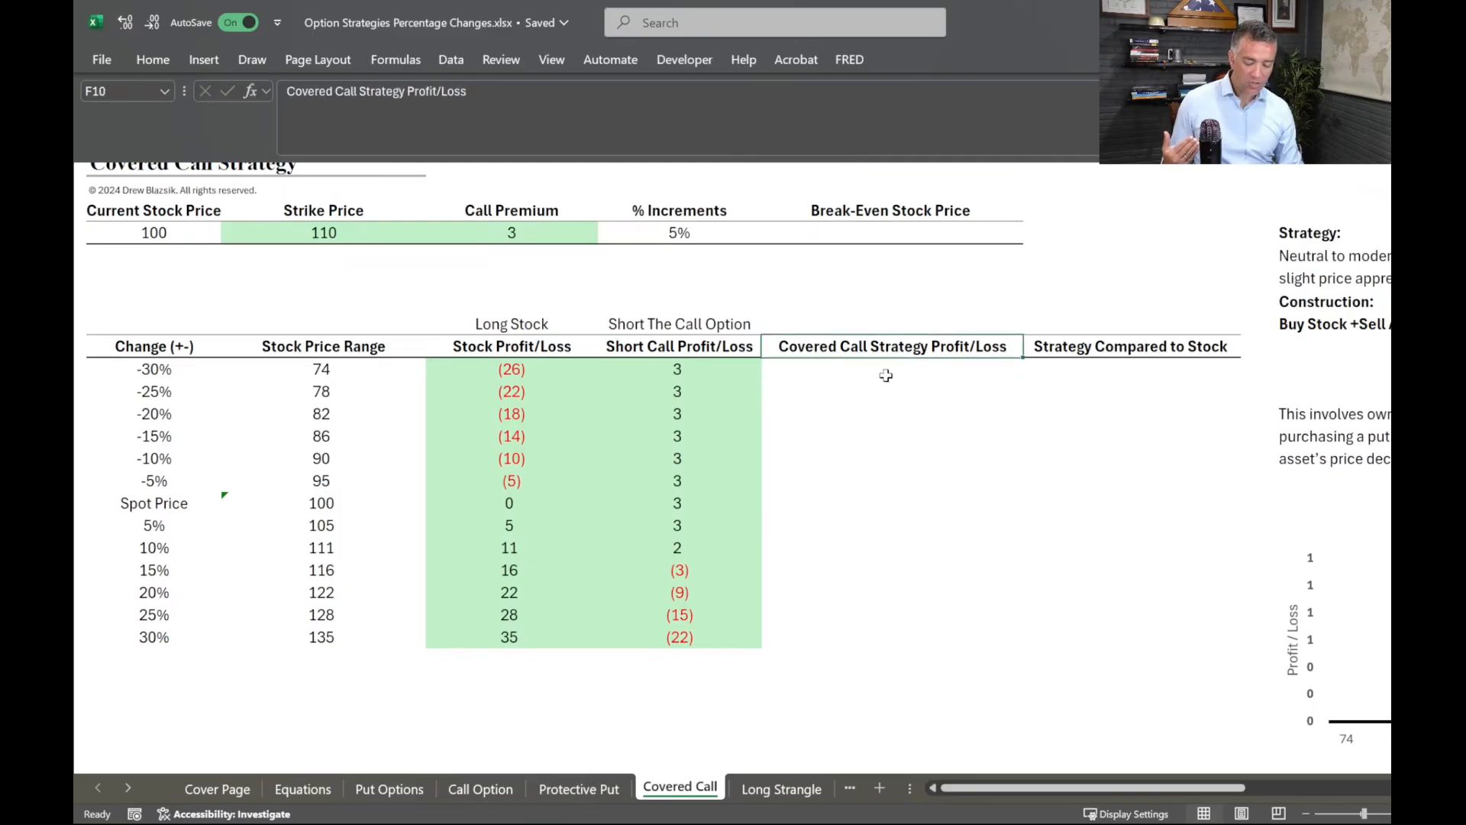
key(Down)
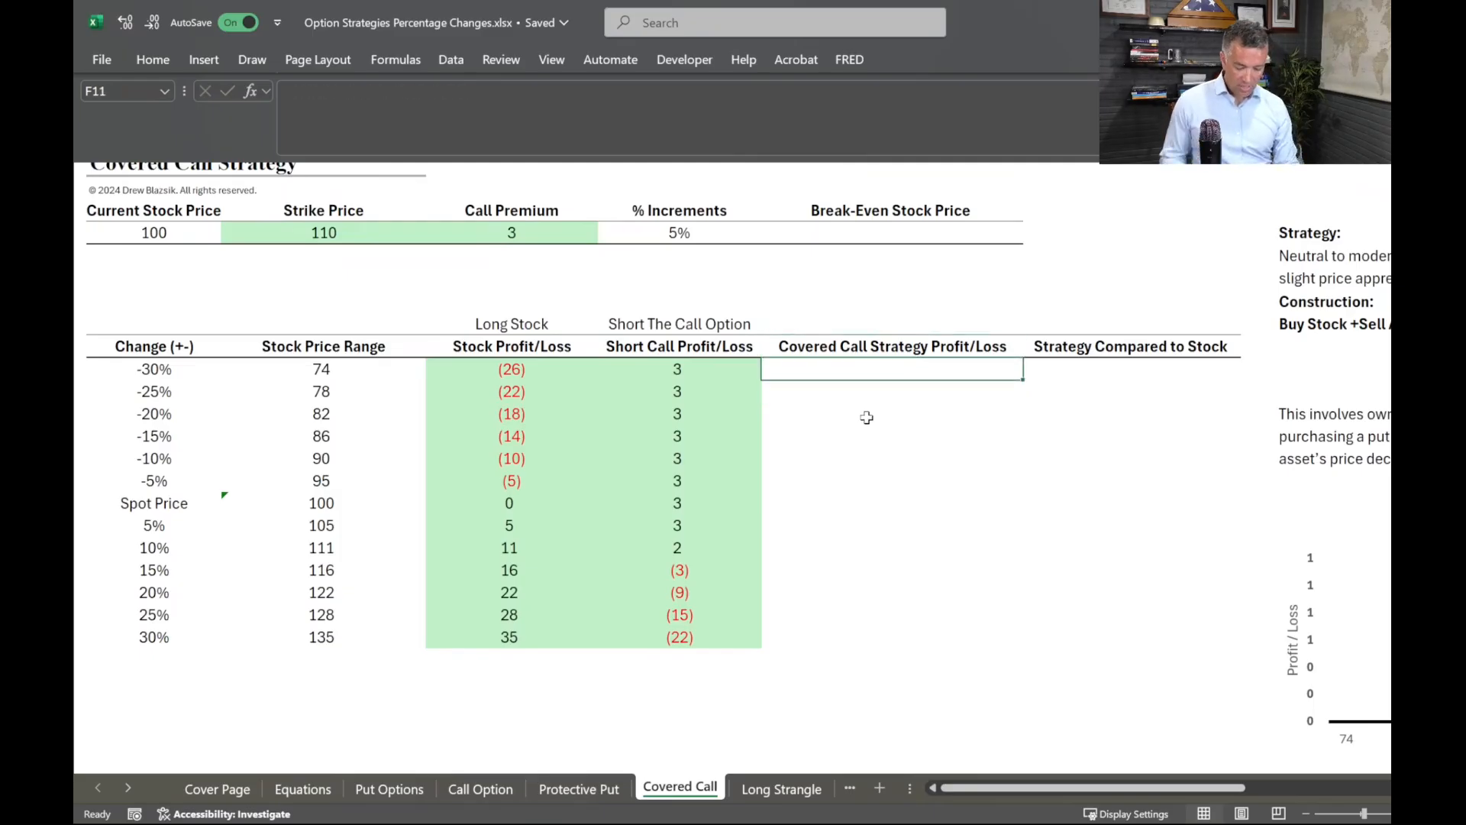
text(=)
key(Left)
key(Left)
key(Left)
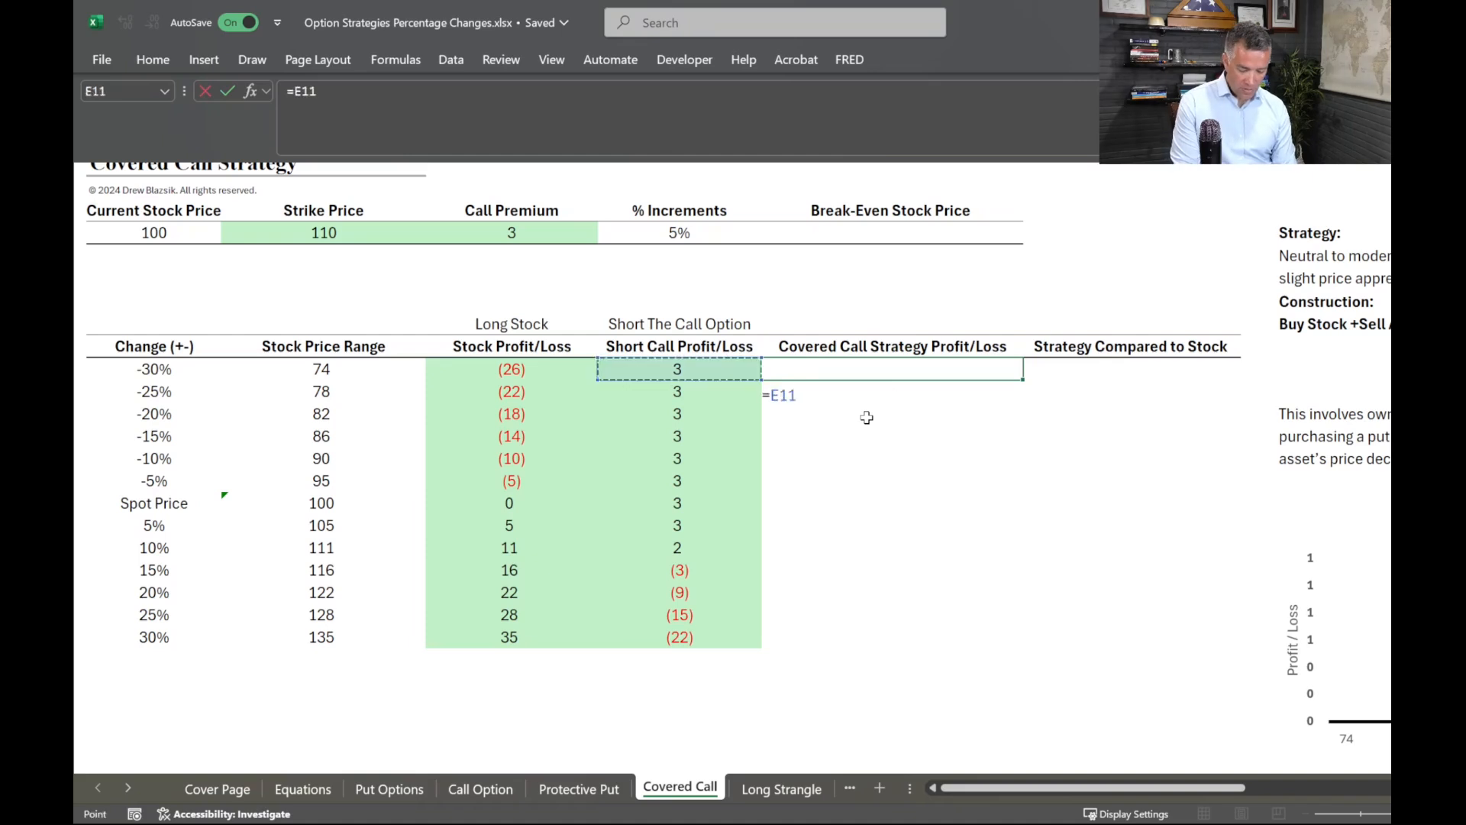
key(Right)
text(+)
key(Left)
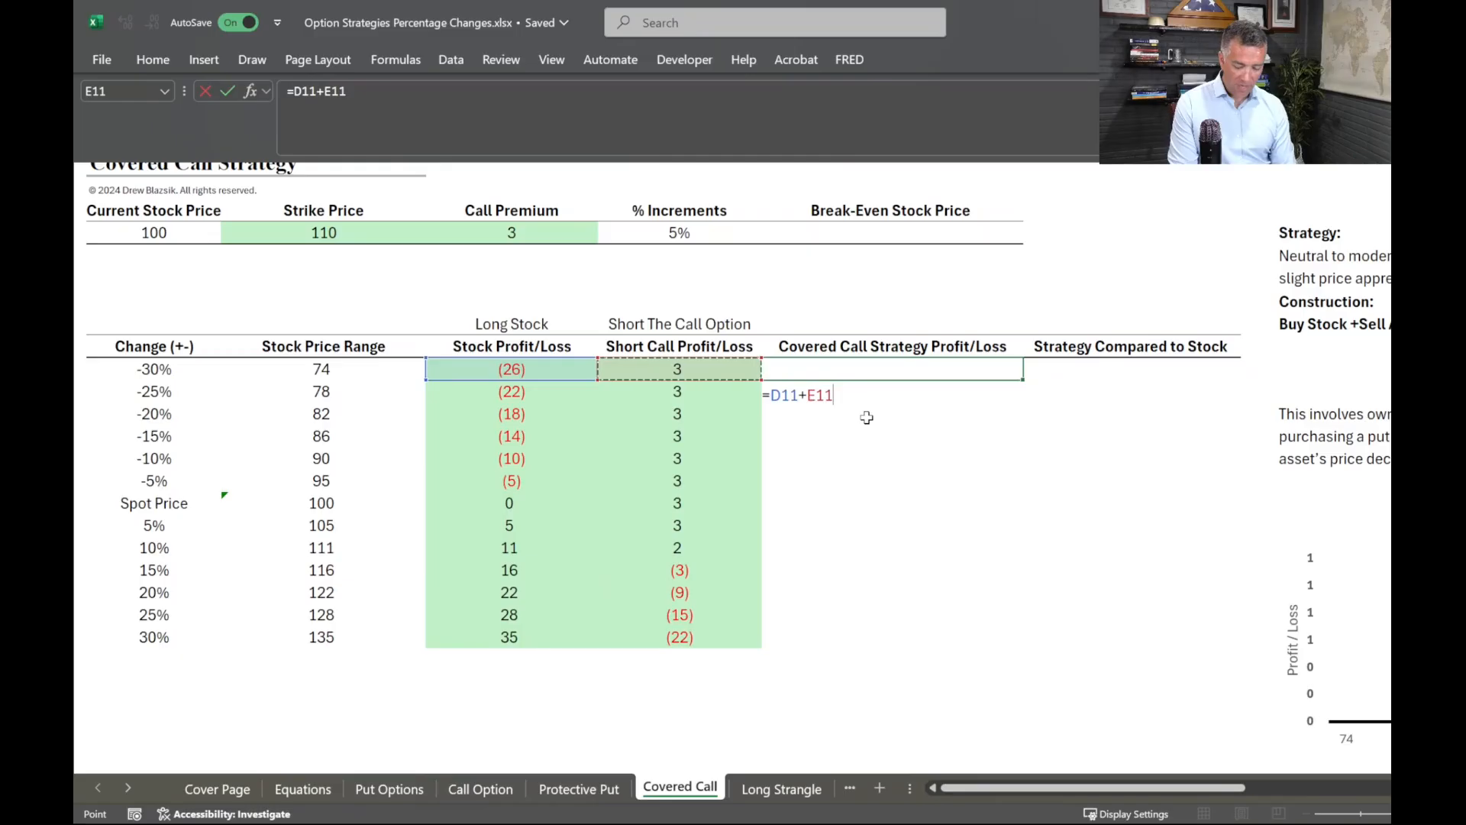
key(Return)
Fill the Covered Call Strategy Profit/Loss formula from F11 down through the 30% row.
key(Up)
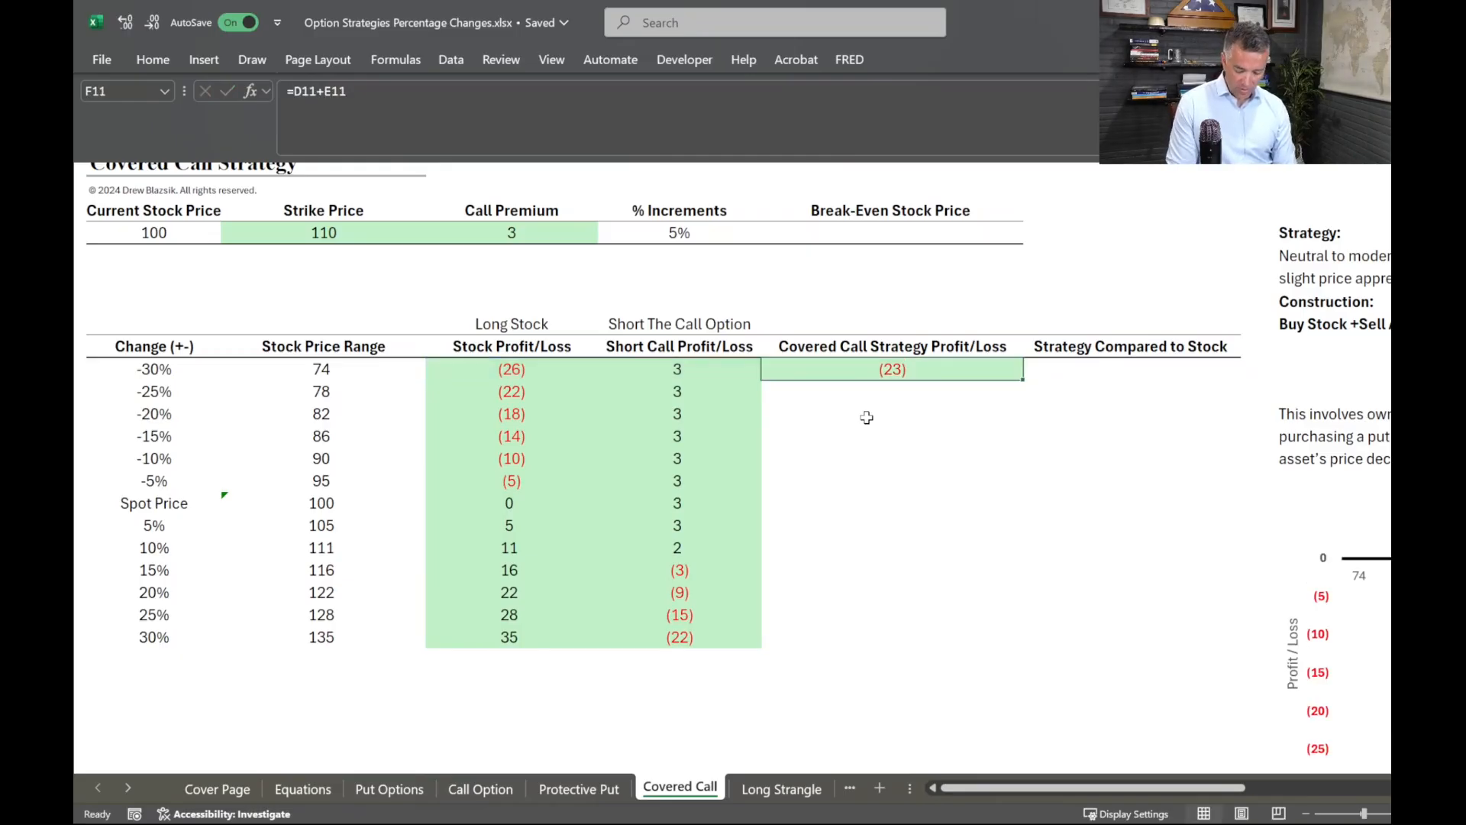
key(shift+Down)
key(shift+Down)
key(shift+Down)
key(shift+Down)
key(shift+Down)
key(shift+Down)
key(shift+Down)
key(shift+Down)
key(shift+Down)
key(shift+Down)
key(shift+Down)
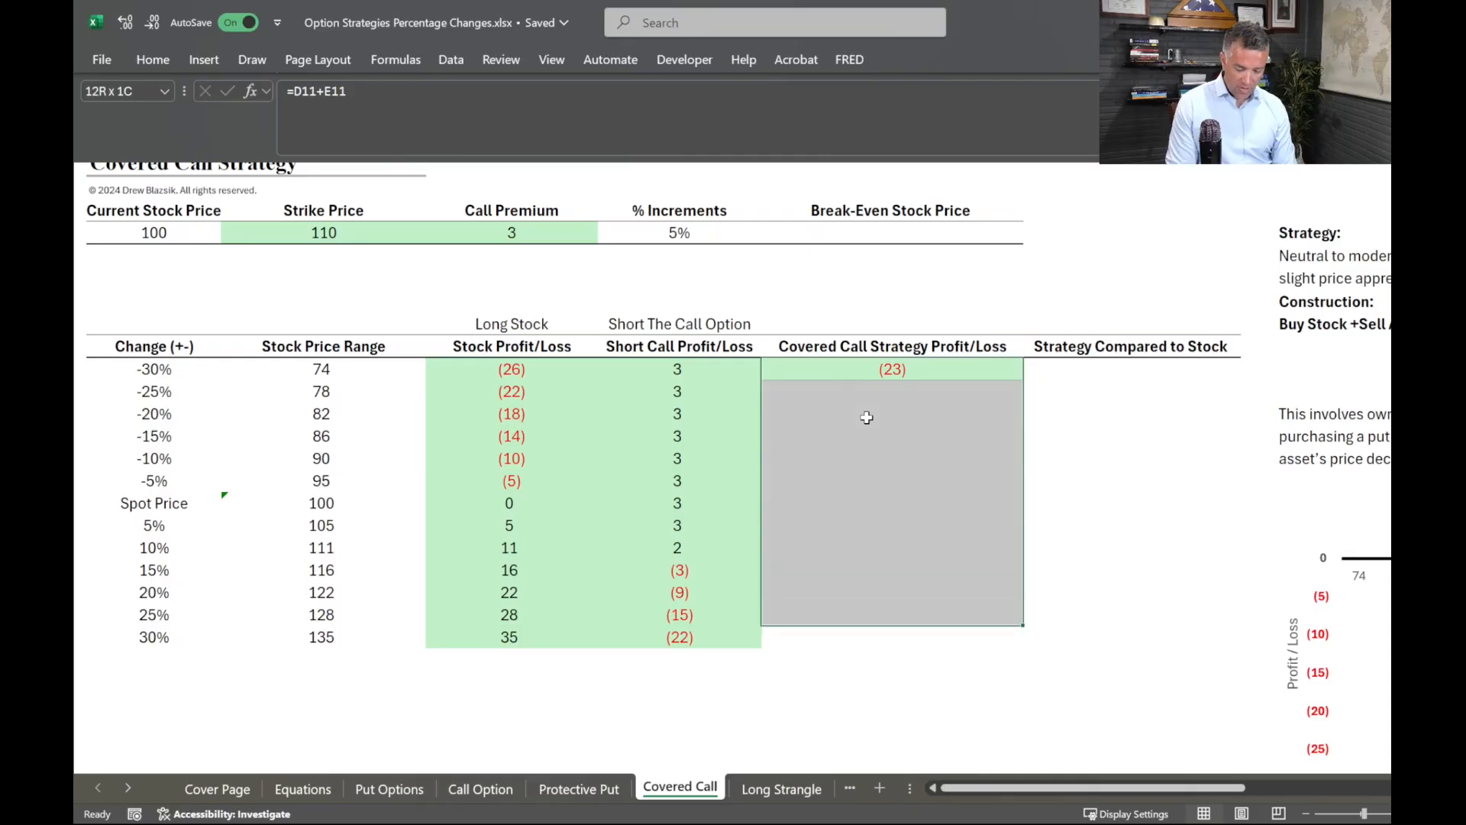
key(shift+Down)
key(ctrl+d)
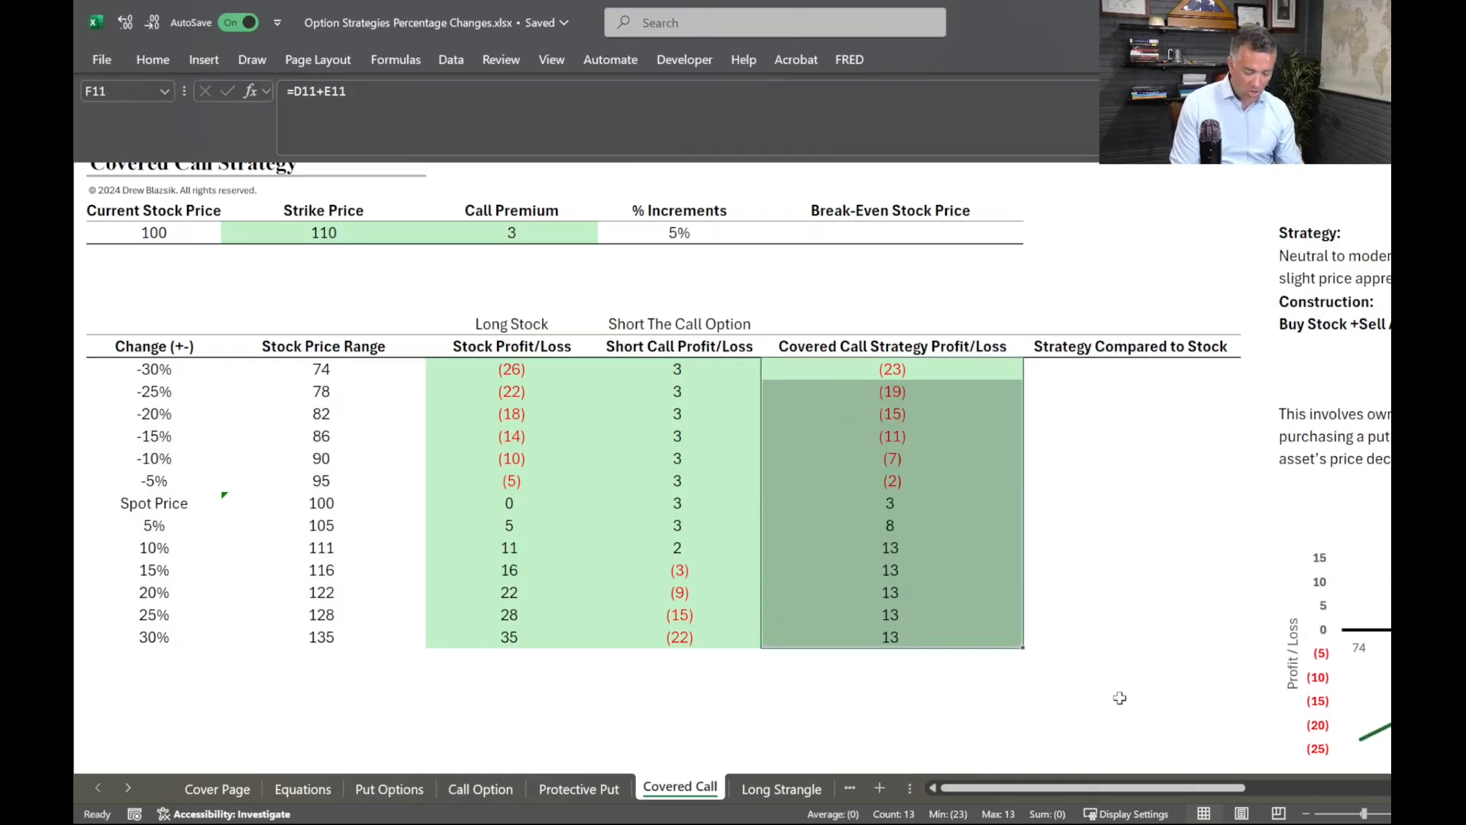
Show the Stock Profit/Loss series alongside the strategy line in the Covered Call Strategy Profit/Loss chart.
drag(1128, 789, 1293, 738)
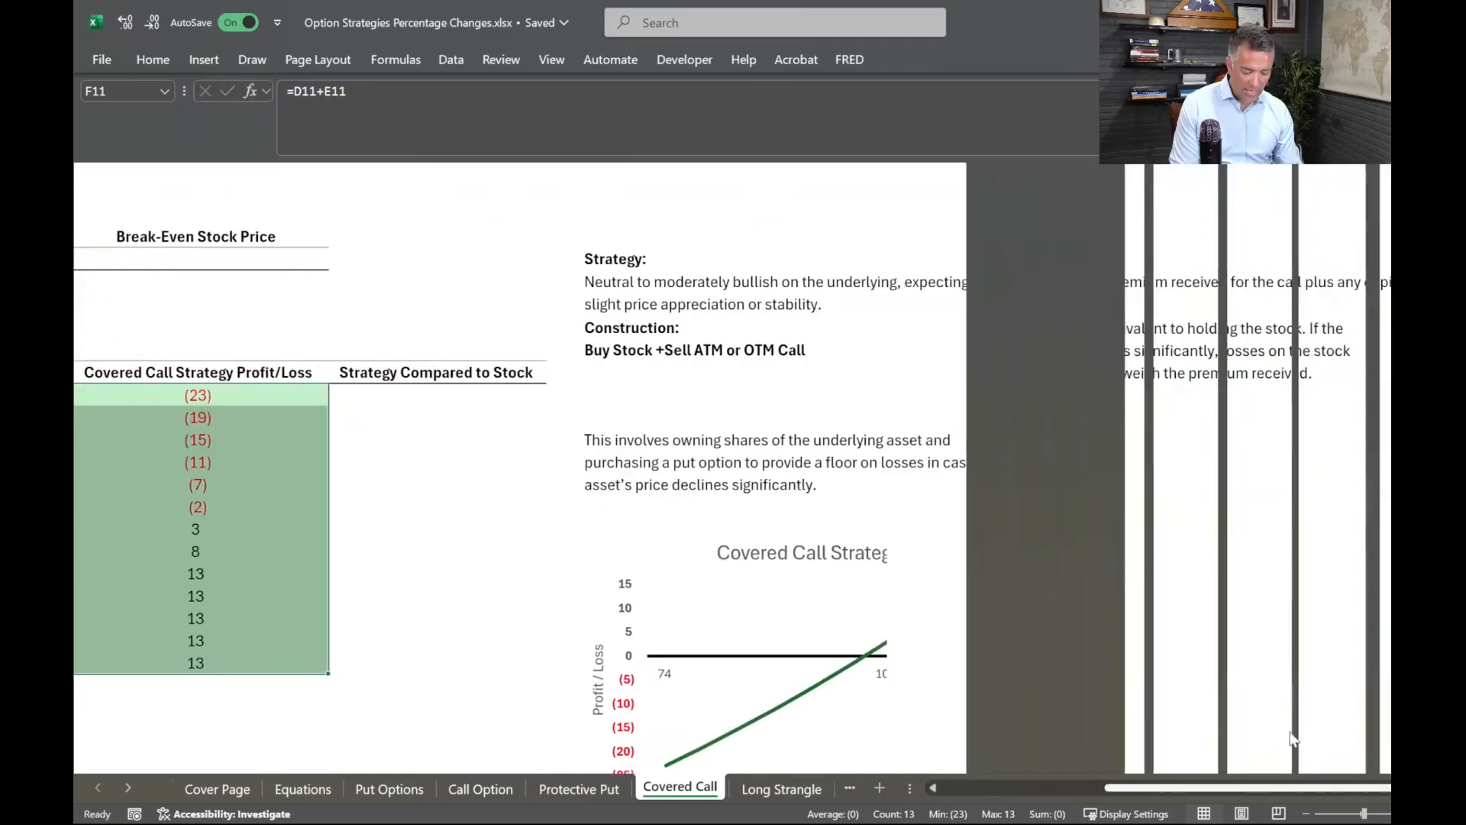
scroll(1238, 676, down, 2)
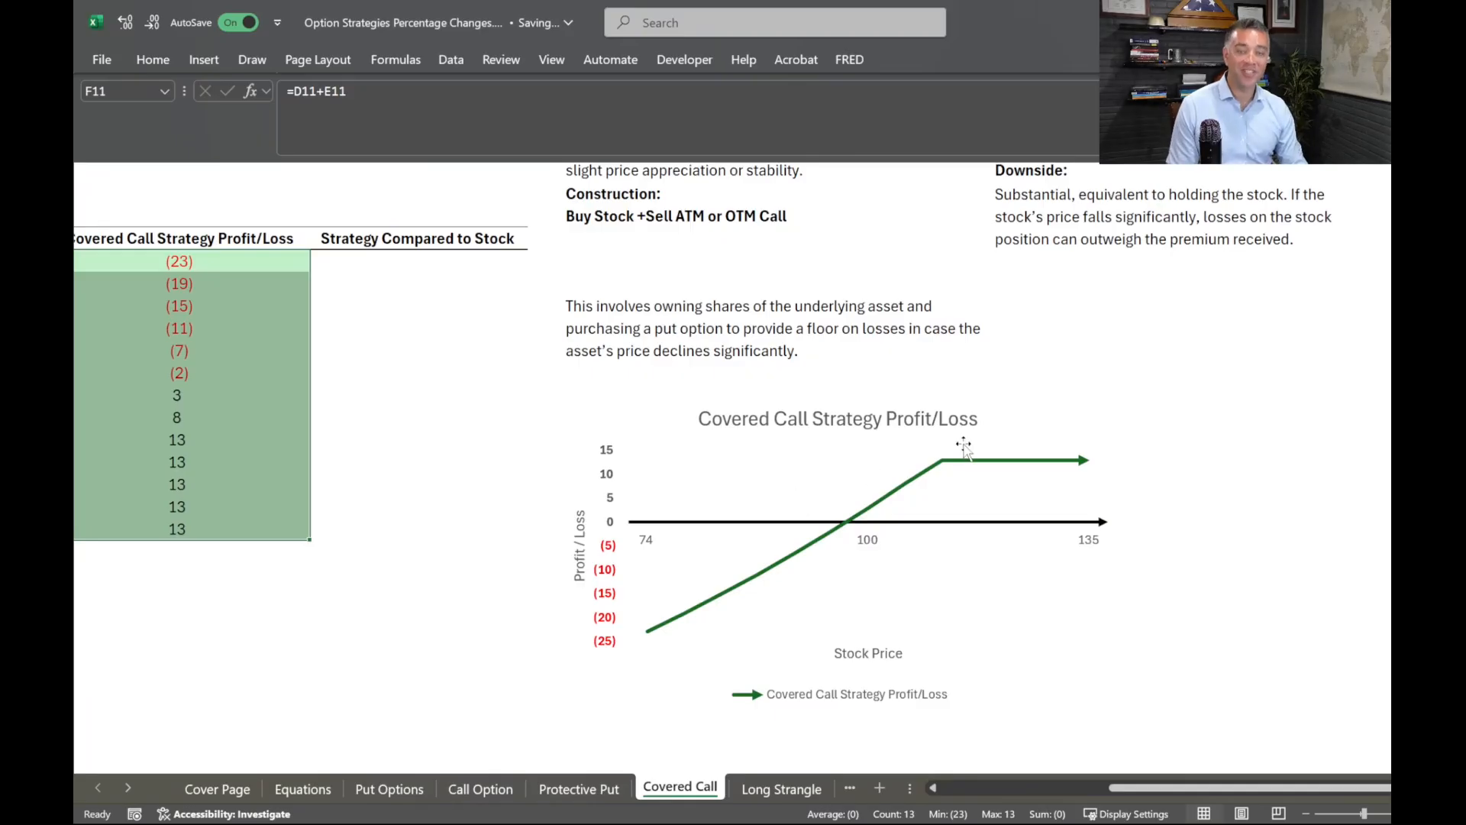
click(1115, 493)
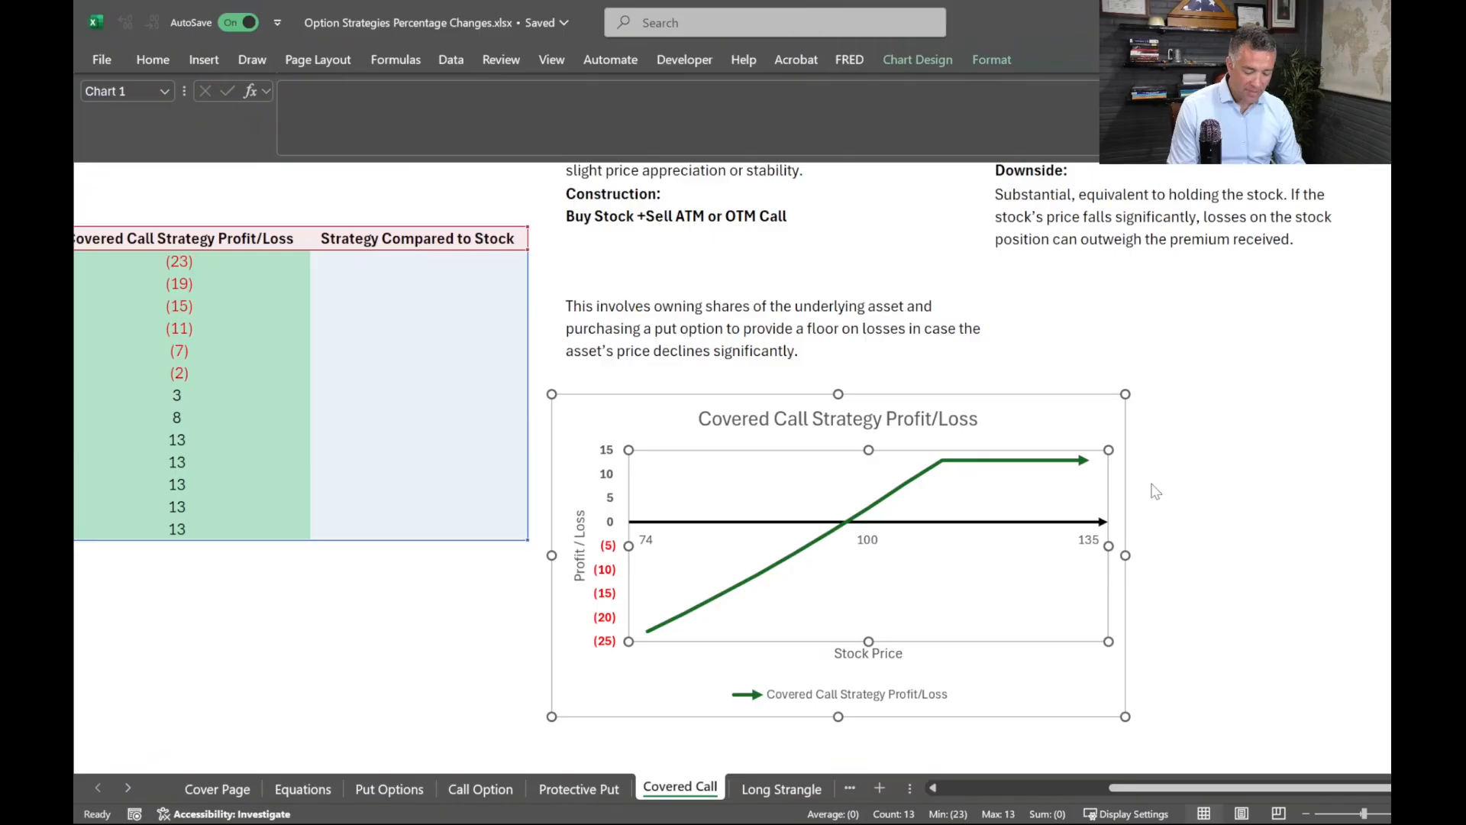
key(Delete)
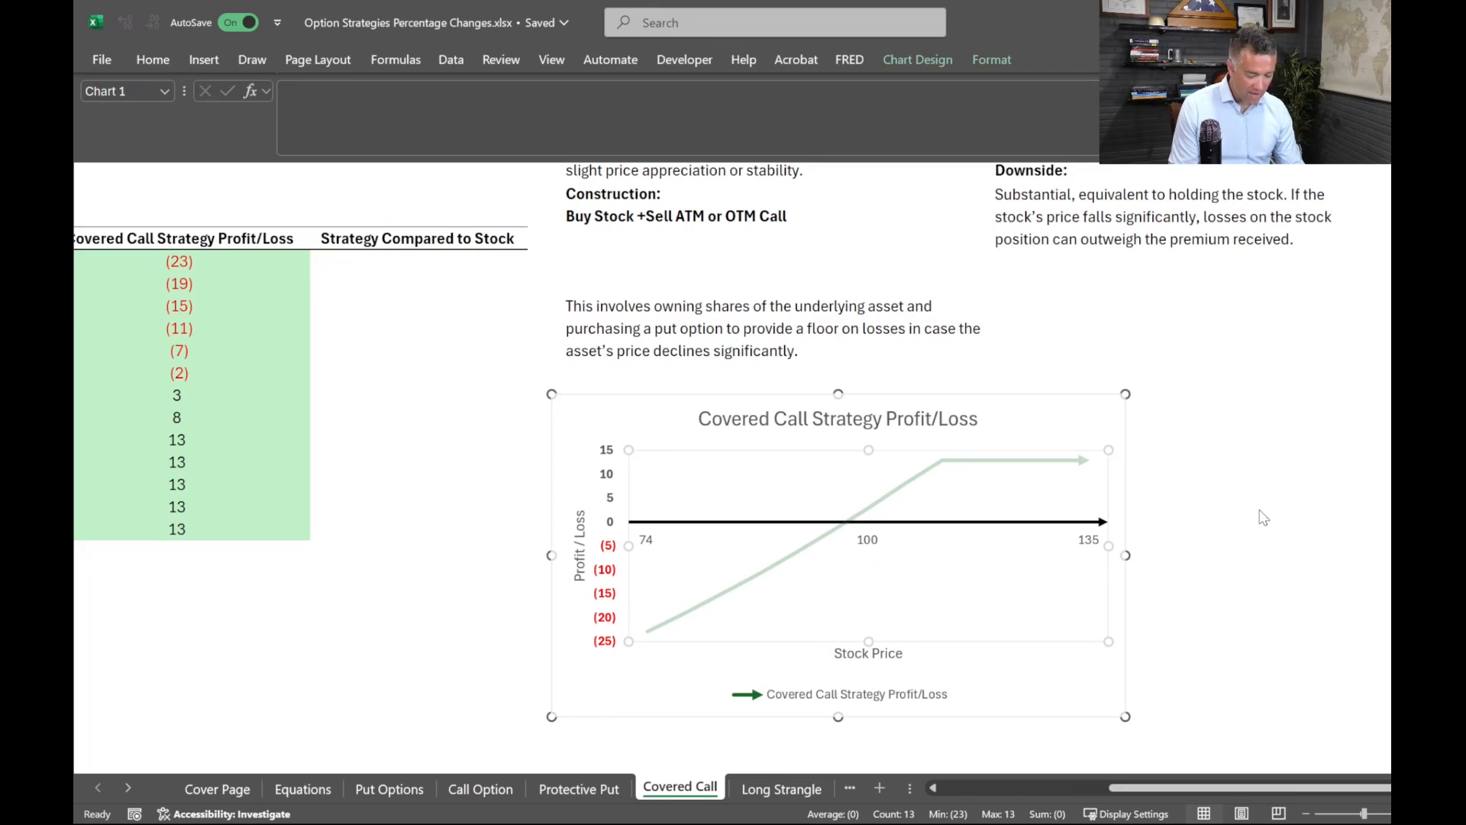
key(ctrl+z)
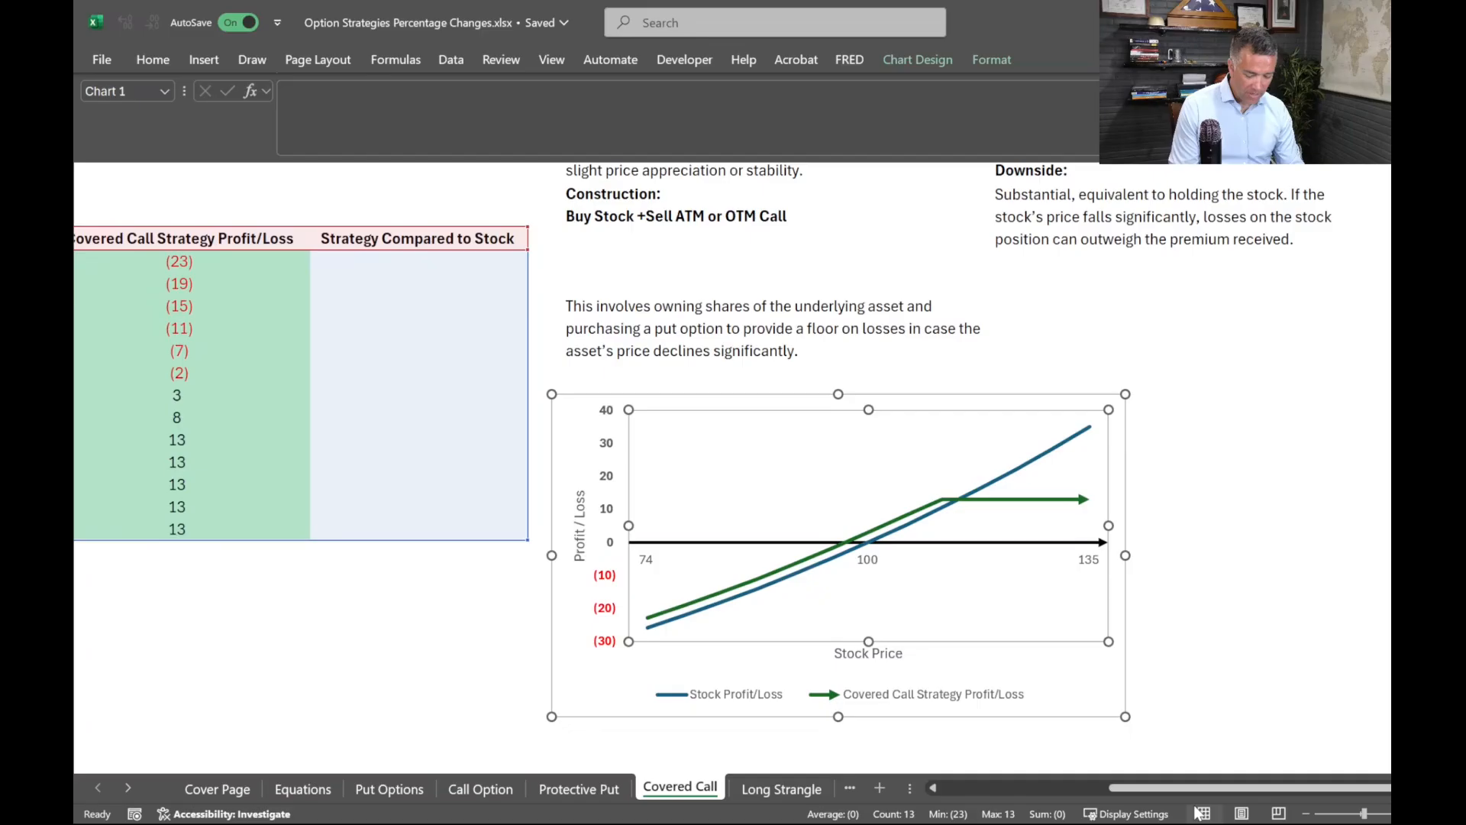
click(1228, 308)
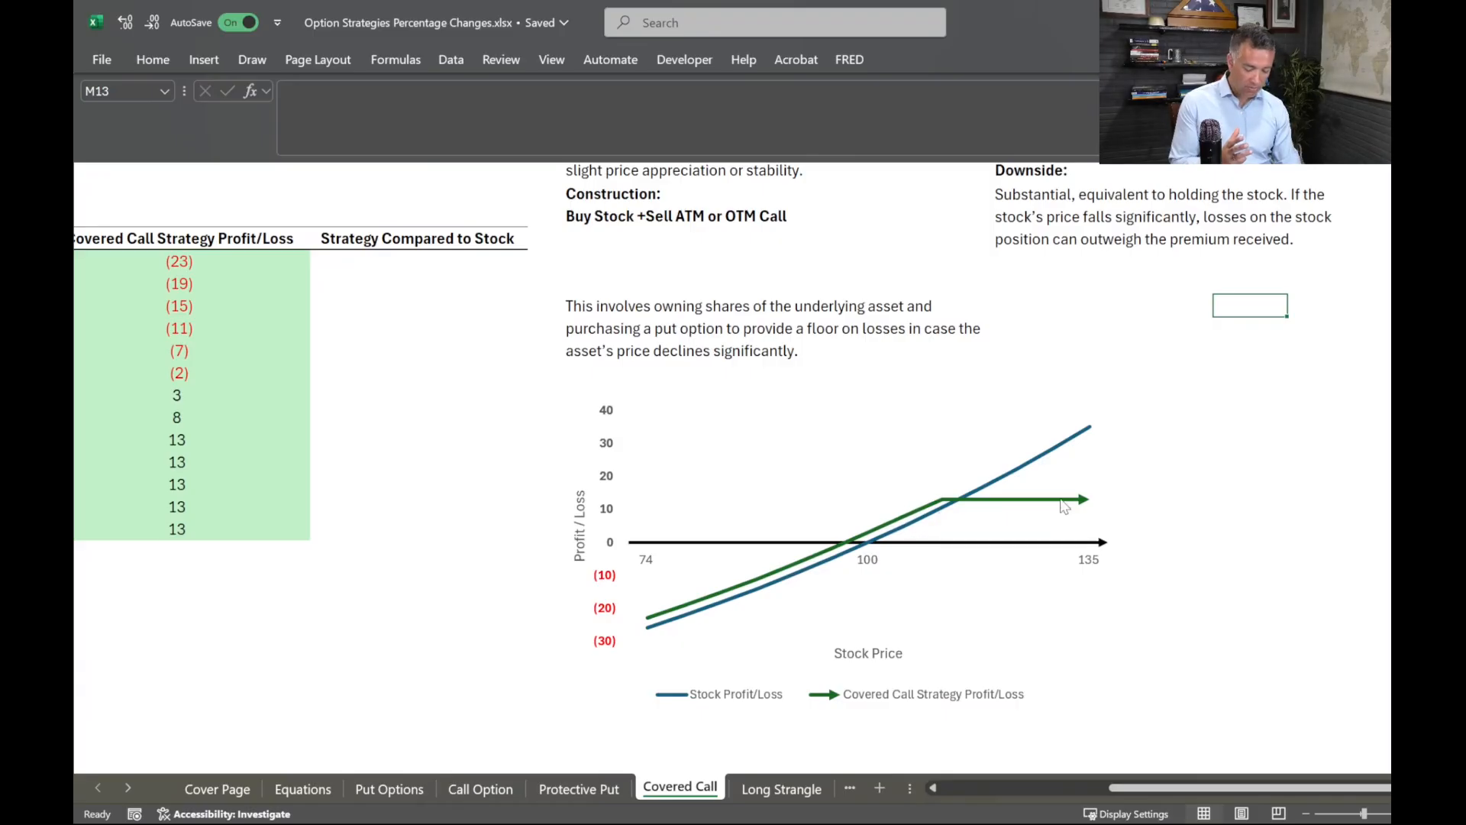
Hide the Stock Profit/Loss series in the chart, leaving only the Covered Call Strategy Profit/Loss line.
click(1105, 463)
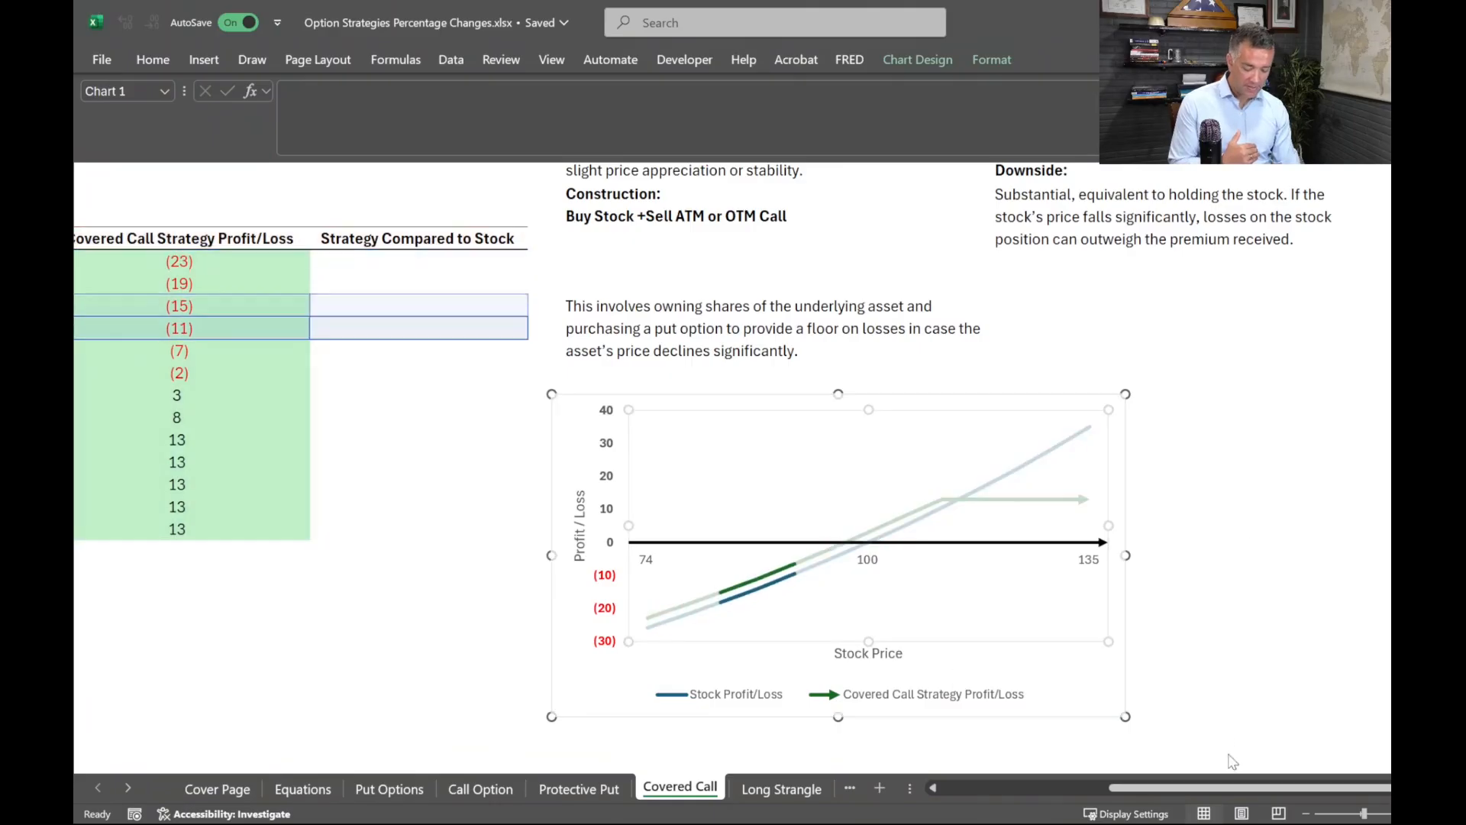
click(1194, 812)
click(401, 688)
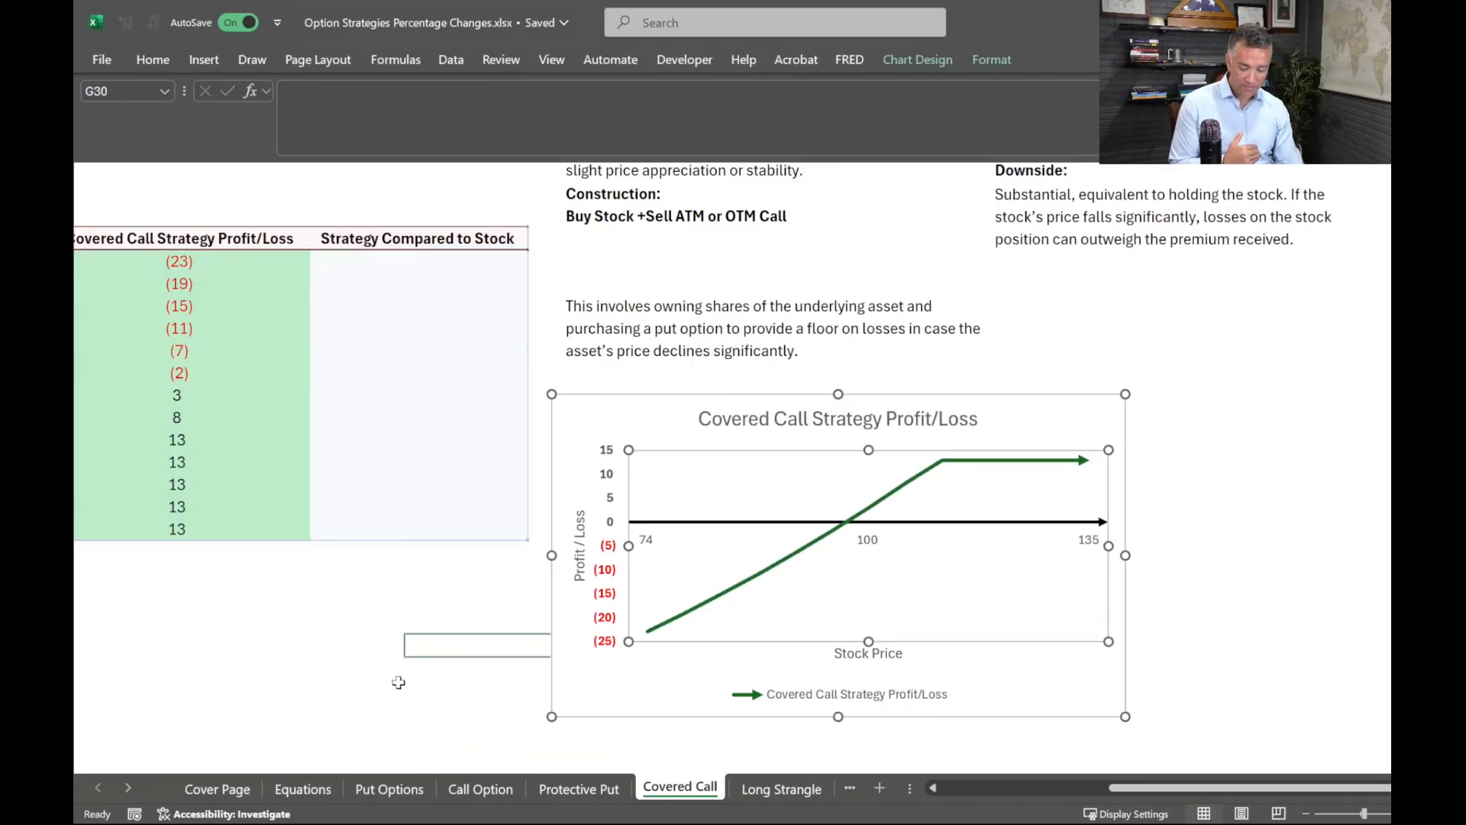
Calculate the strategy's difference from holding the stock for the -30% row in G11 with the formula =F11-D11.
scroll(1267, 794, left, 5)
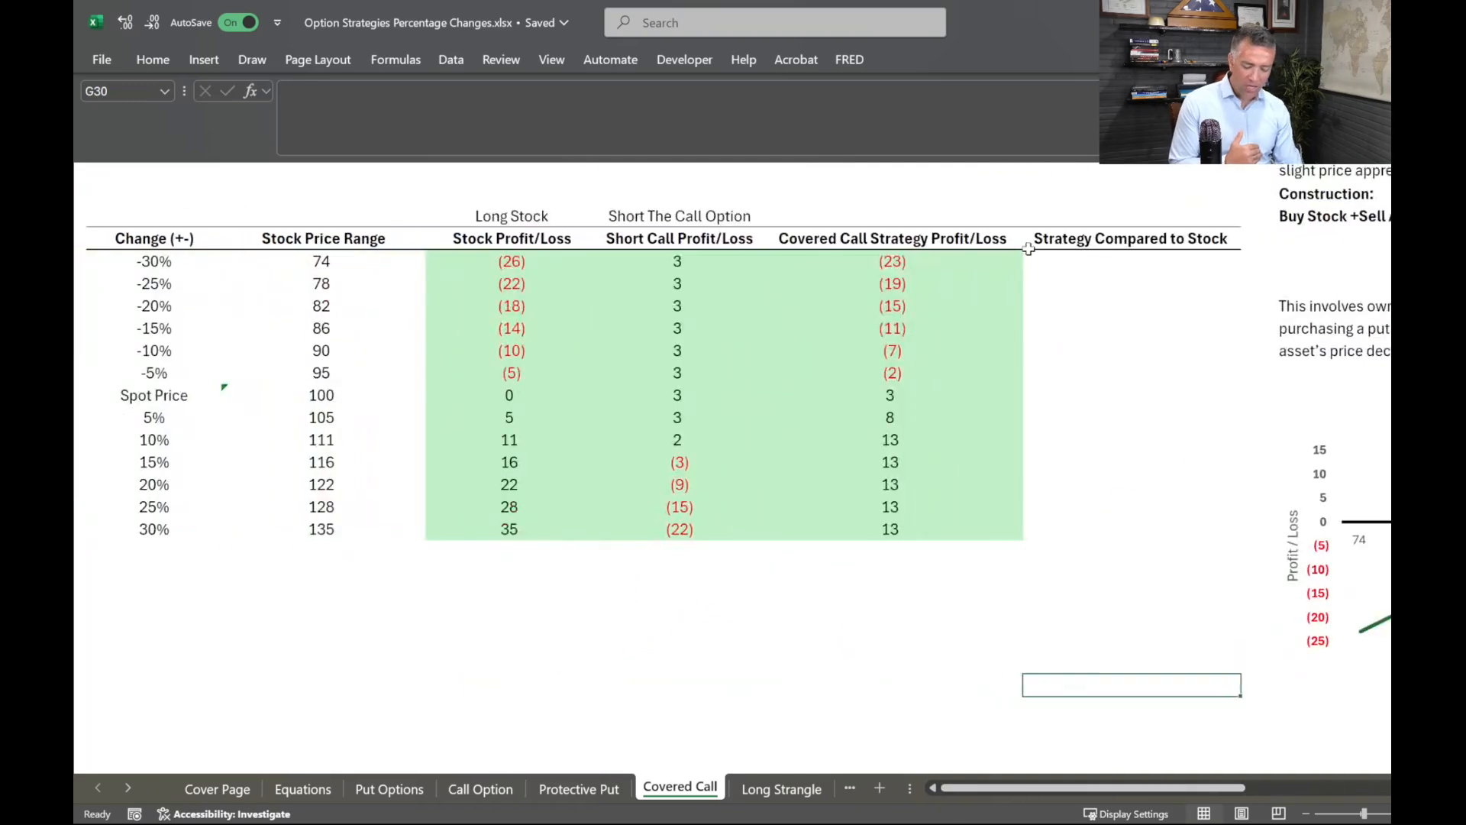
scroll(1084, 365, up, 2)
click(1106, 399)
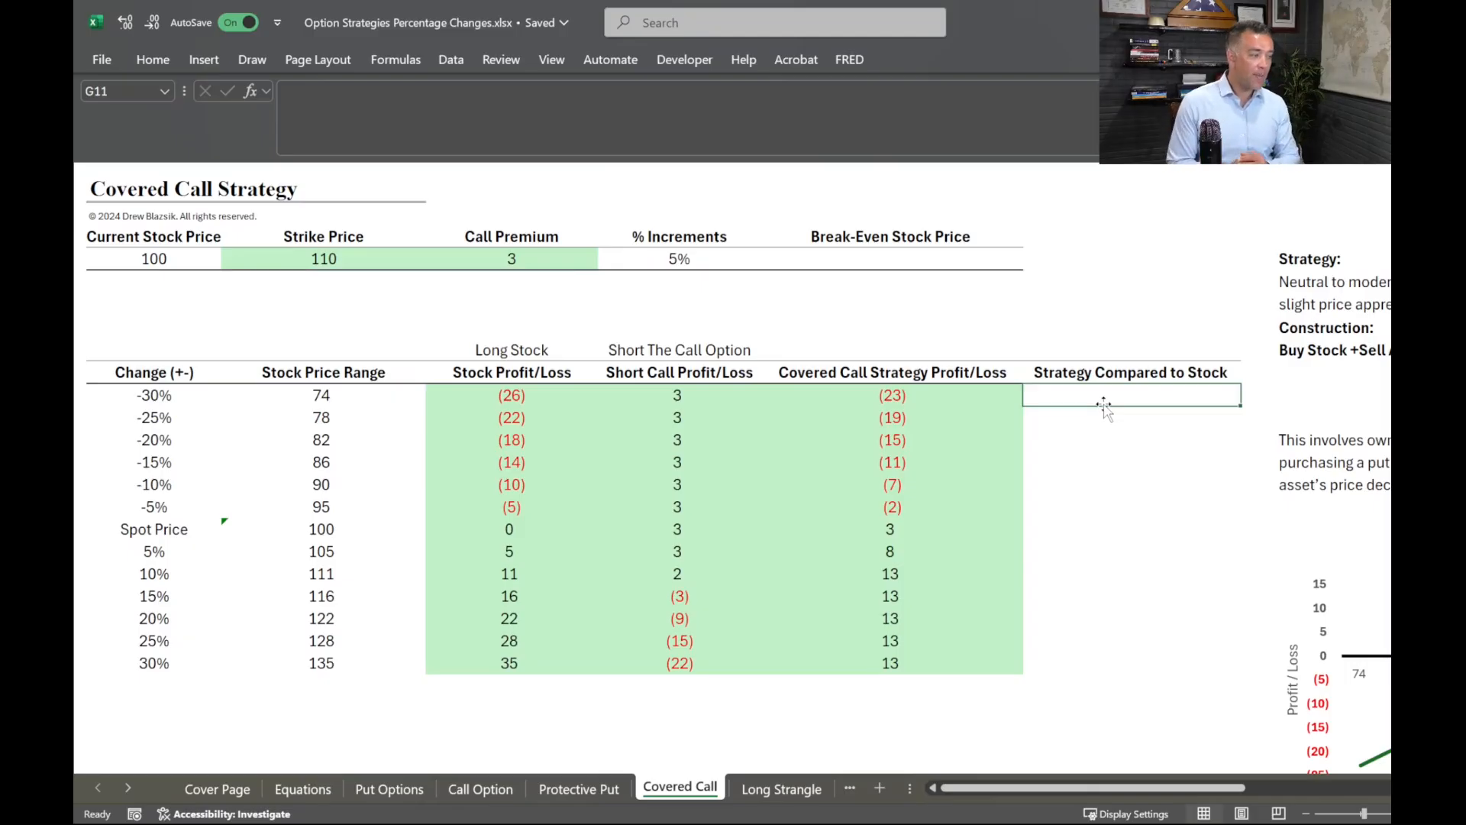
text(=)
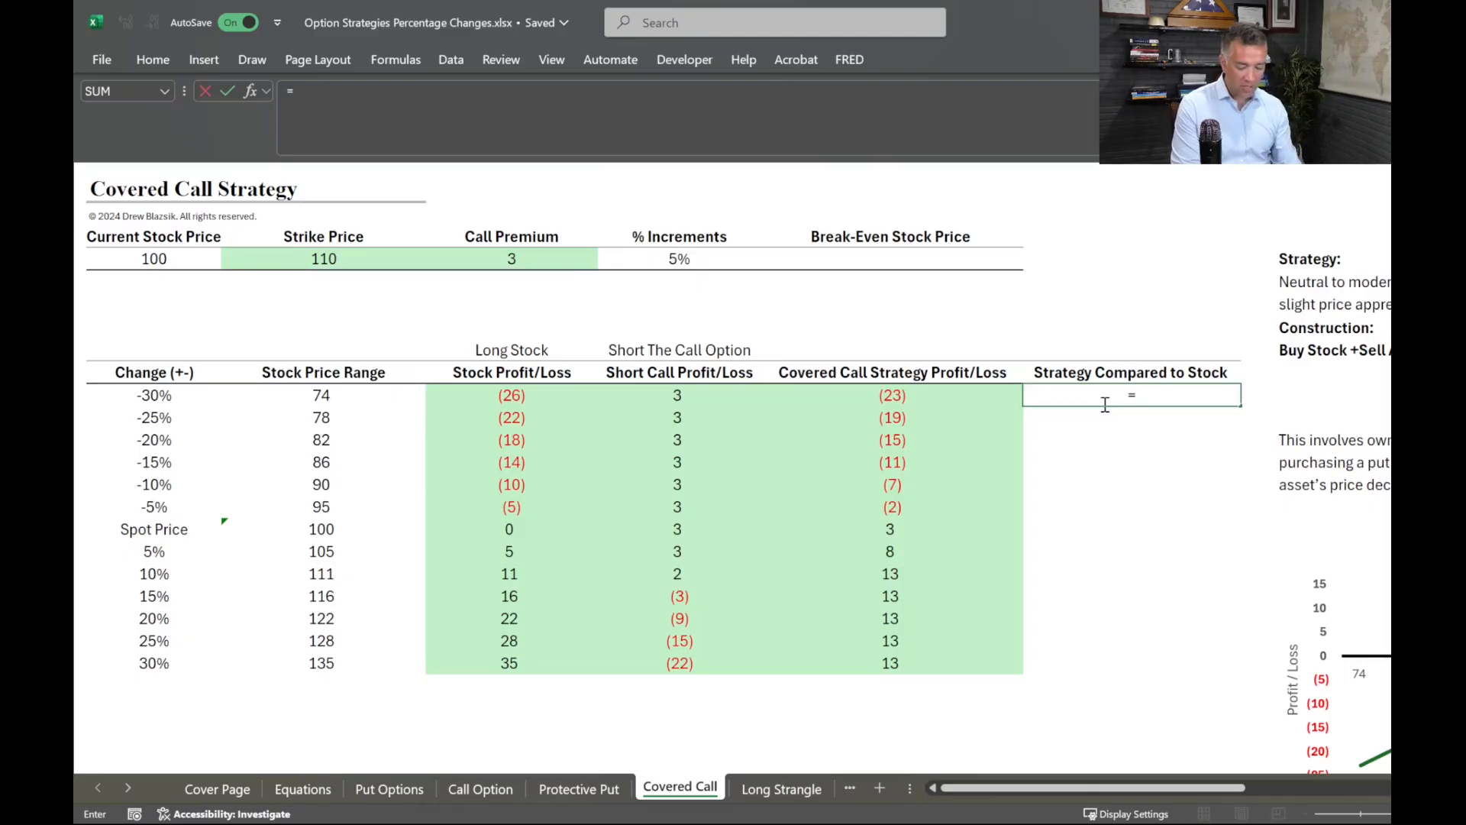
click(919, 393)
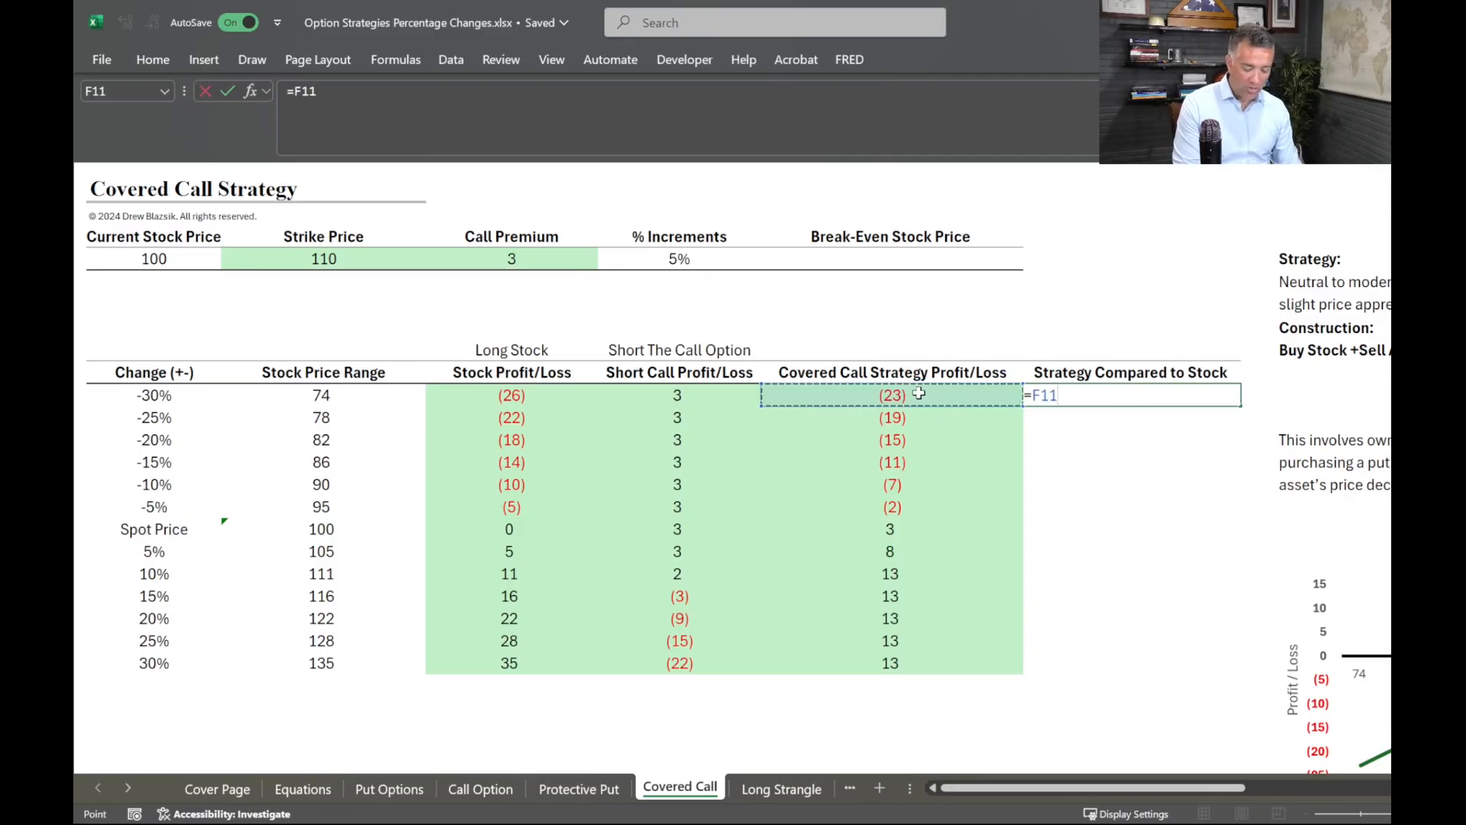
text(-)
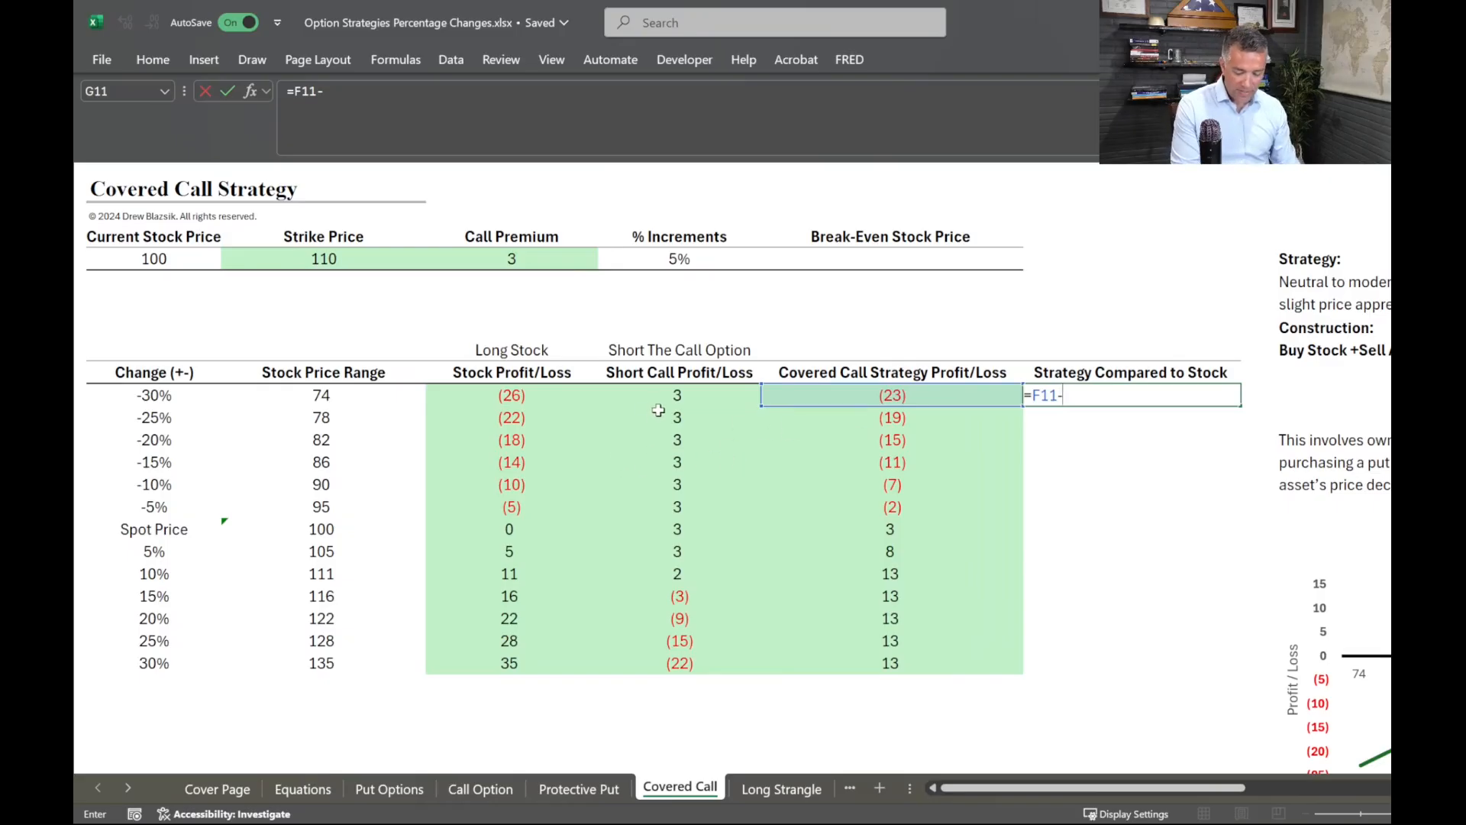
click(498, 397)
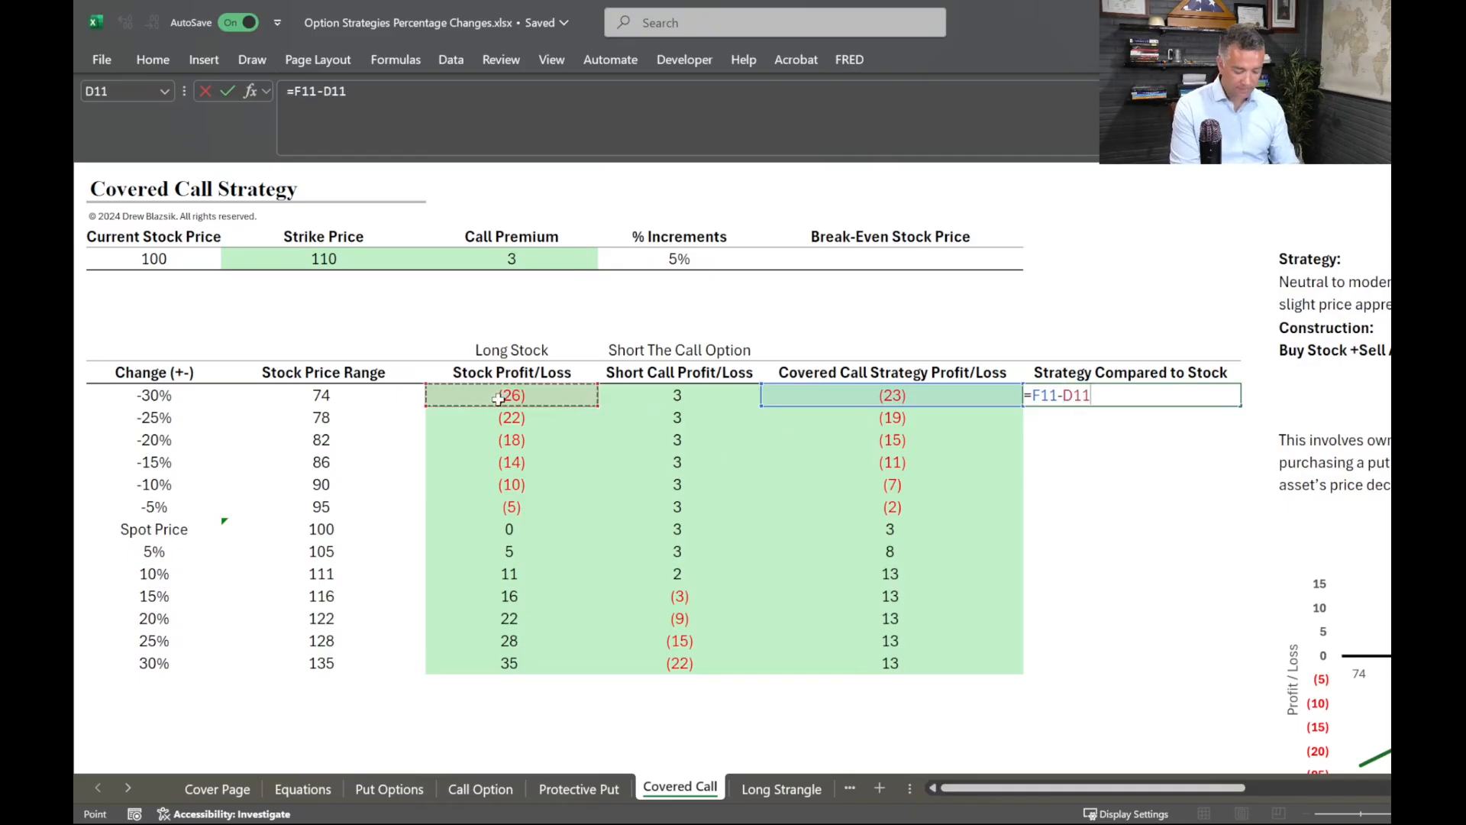
key(Return)
Fill the Strategy Compared to Stock formula from G11 down through the 30% row.
click(1162, 398)
key(shift+Down)
key(shift+Down)
key(shift+Down)
key(shift+Down)
key(shift+Down)
key(shift+Down)
key(shift+Down)
key(shift+Down)
key(shift+Down)
key(shift+Down)
key(shift+Down)
key(shift+Down)
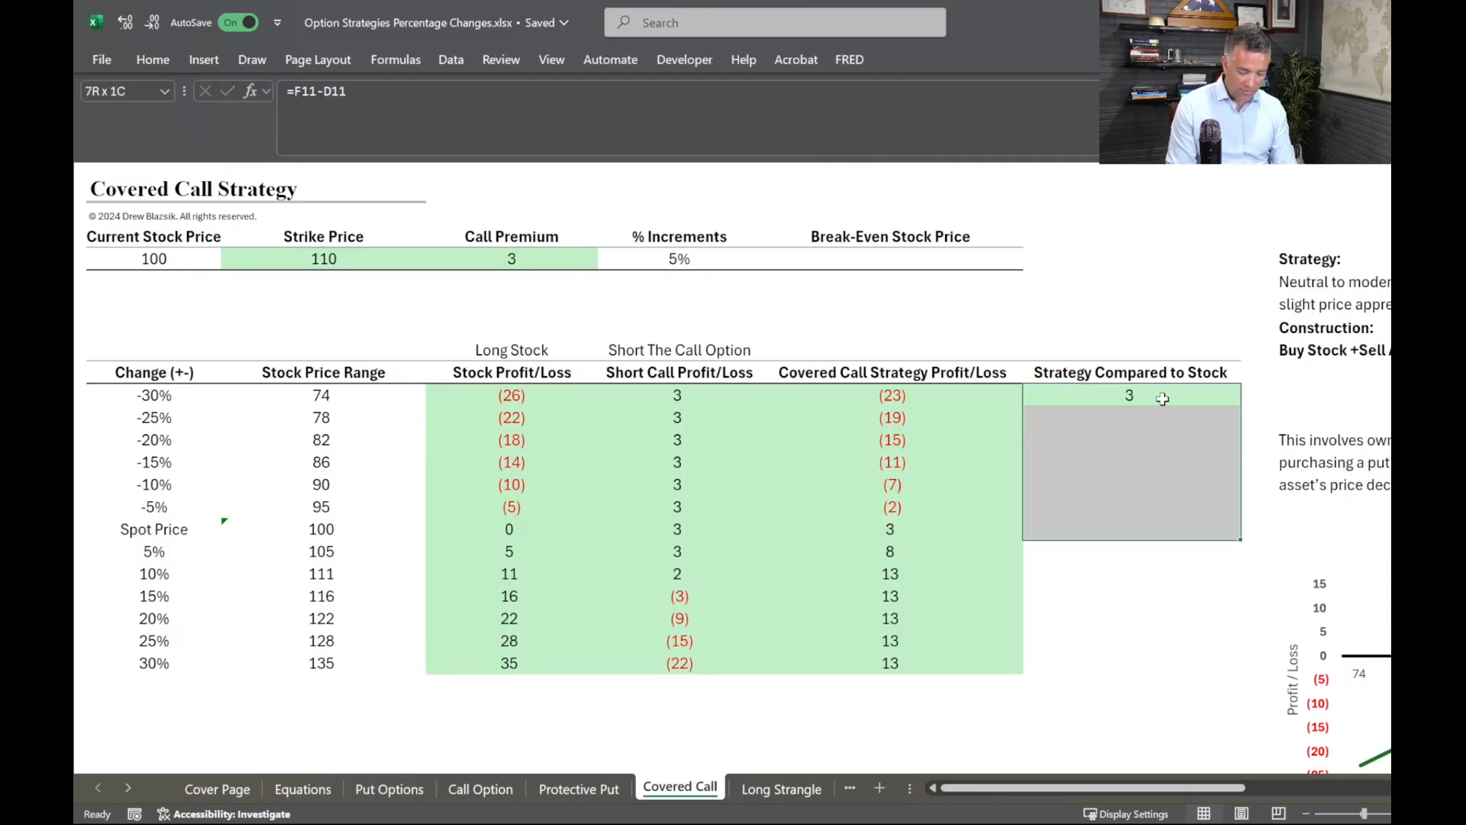
key(ctrl+d)
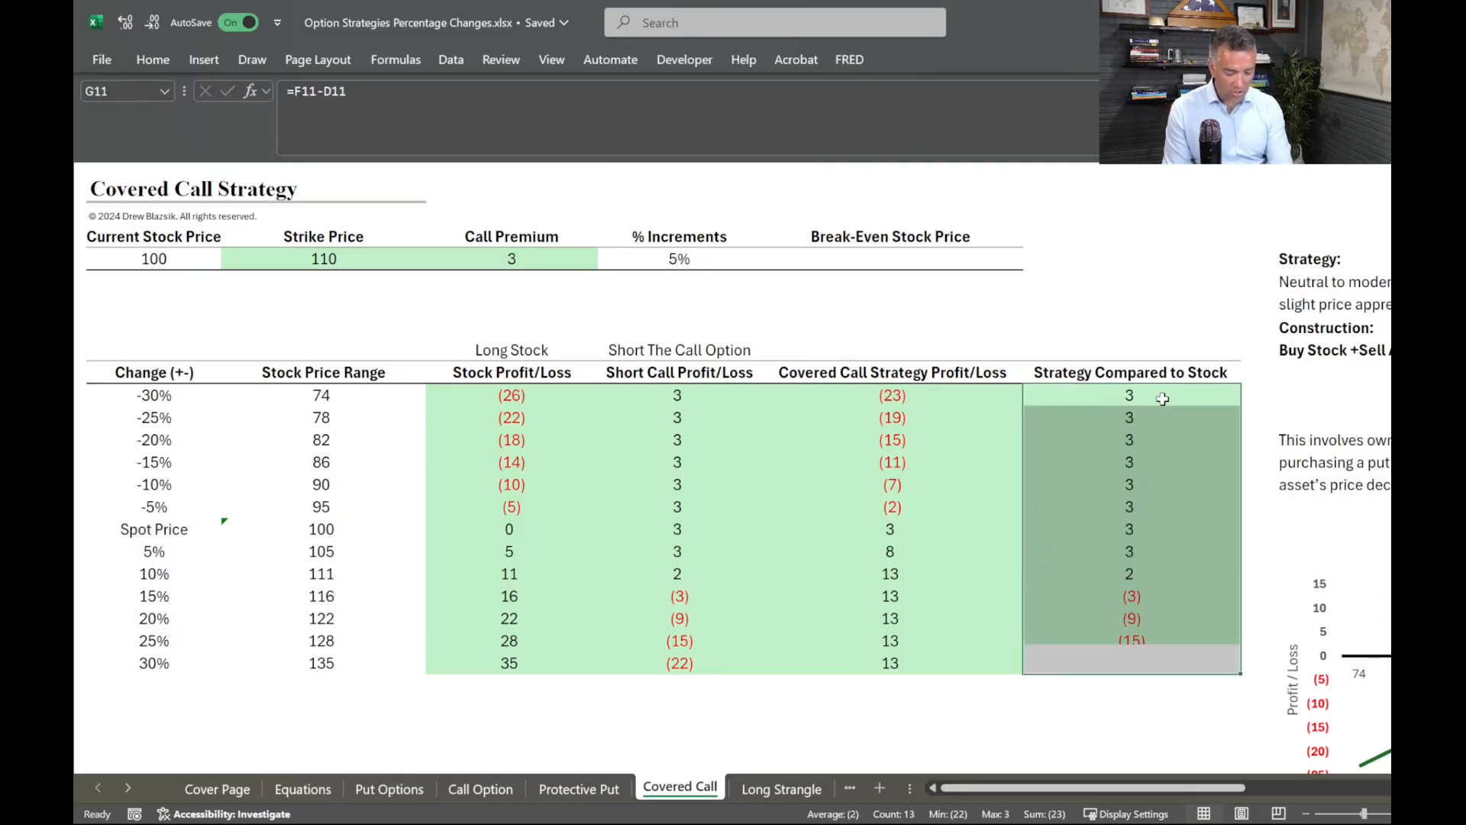
click(1051, 734)
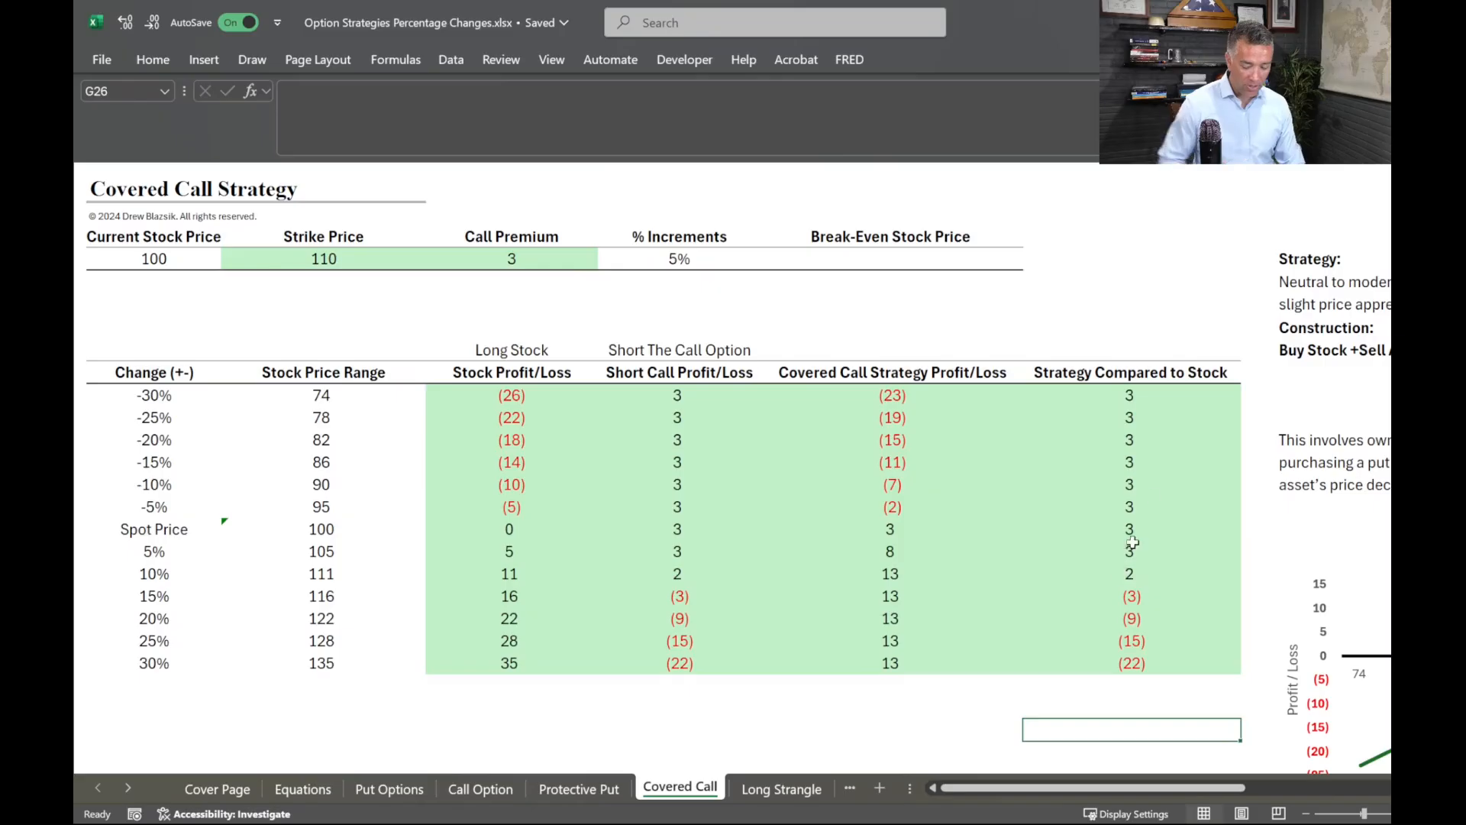
drag(1150, 398, 1065, 656)
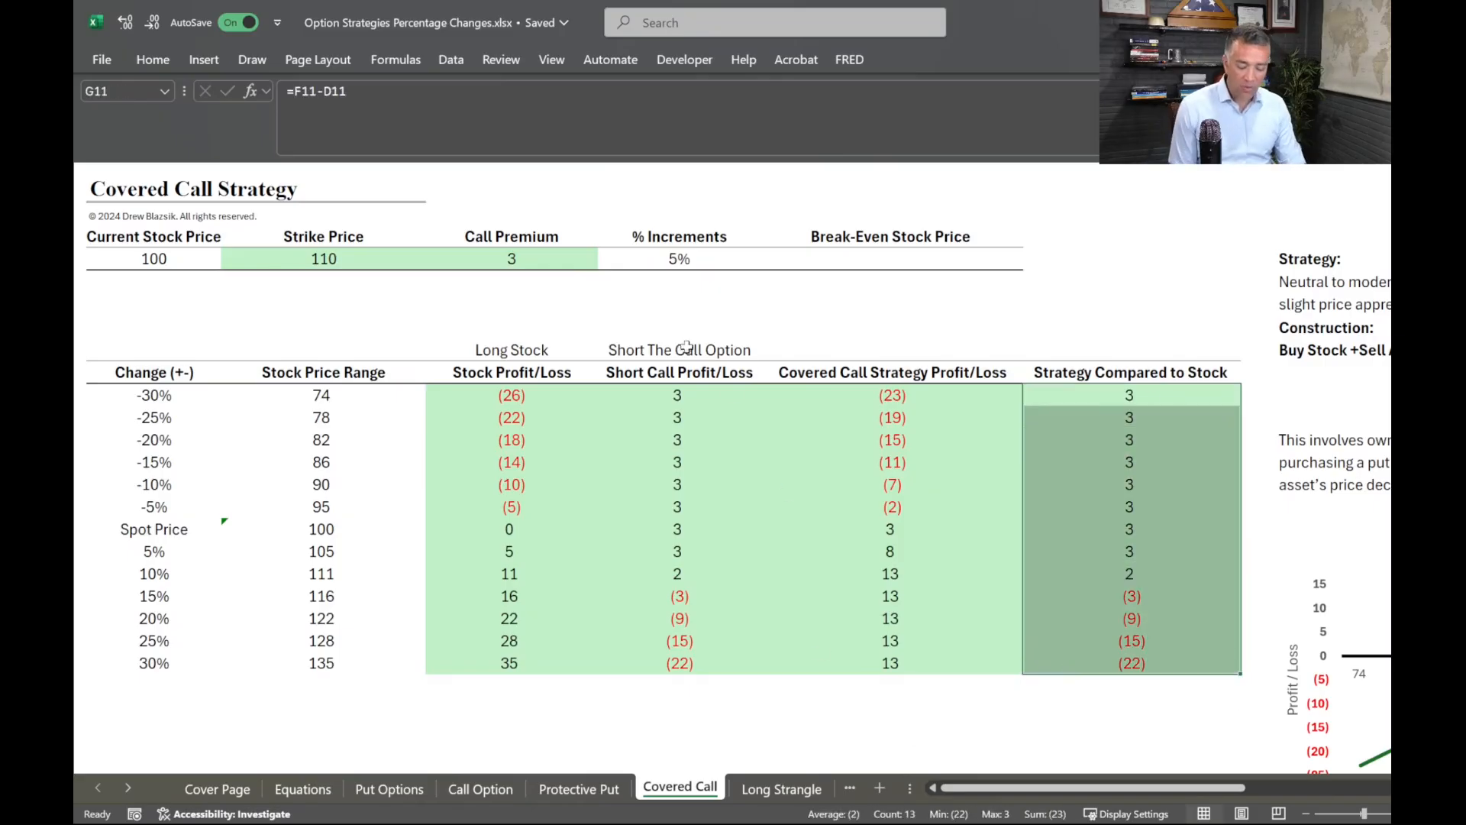
click(675, 309)
scroll(725, 479, down, 1)
scroll(928, 635, up, 1)
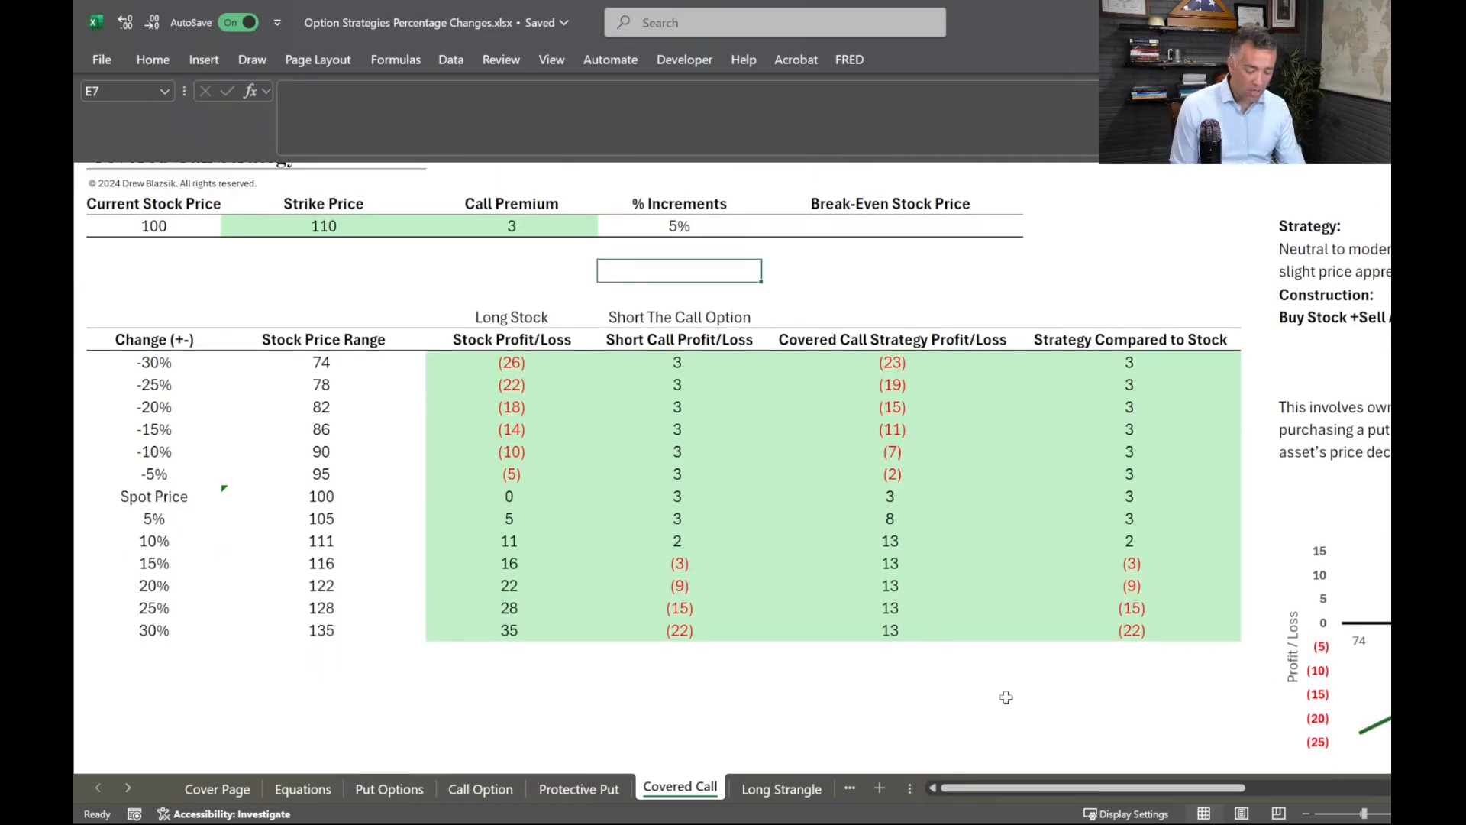
drag(1105, 791, 1142, 790)
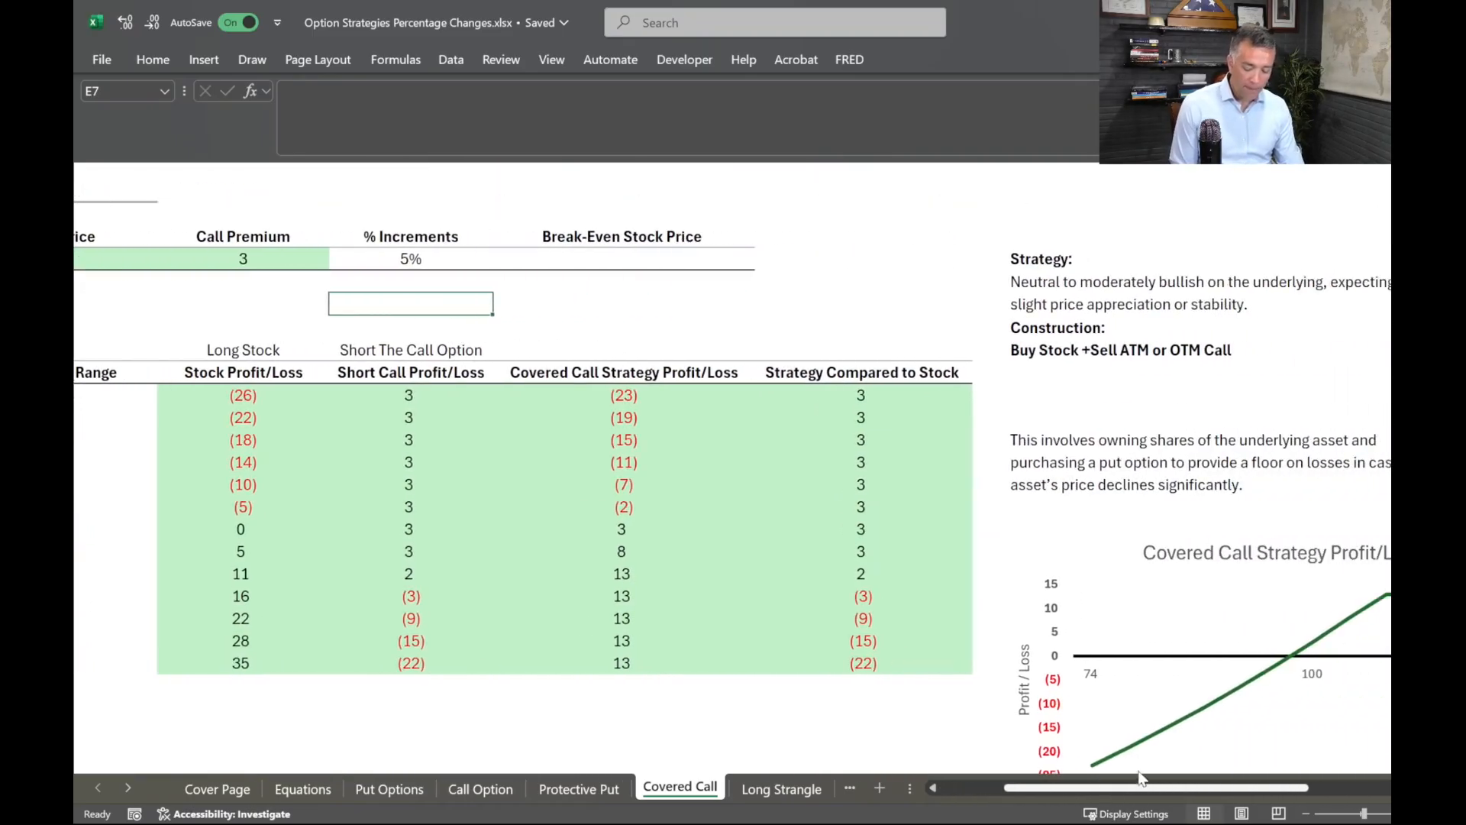
Look through the workbook's remaining option strategy sheets after Covered Call, ending on the Short Condor sheet.
click(850, 790)
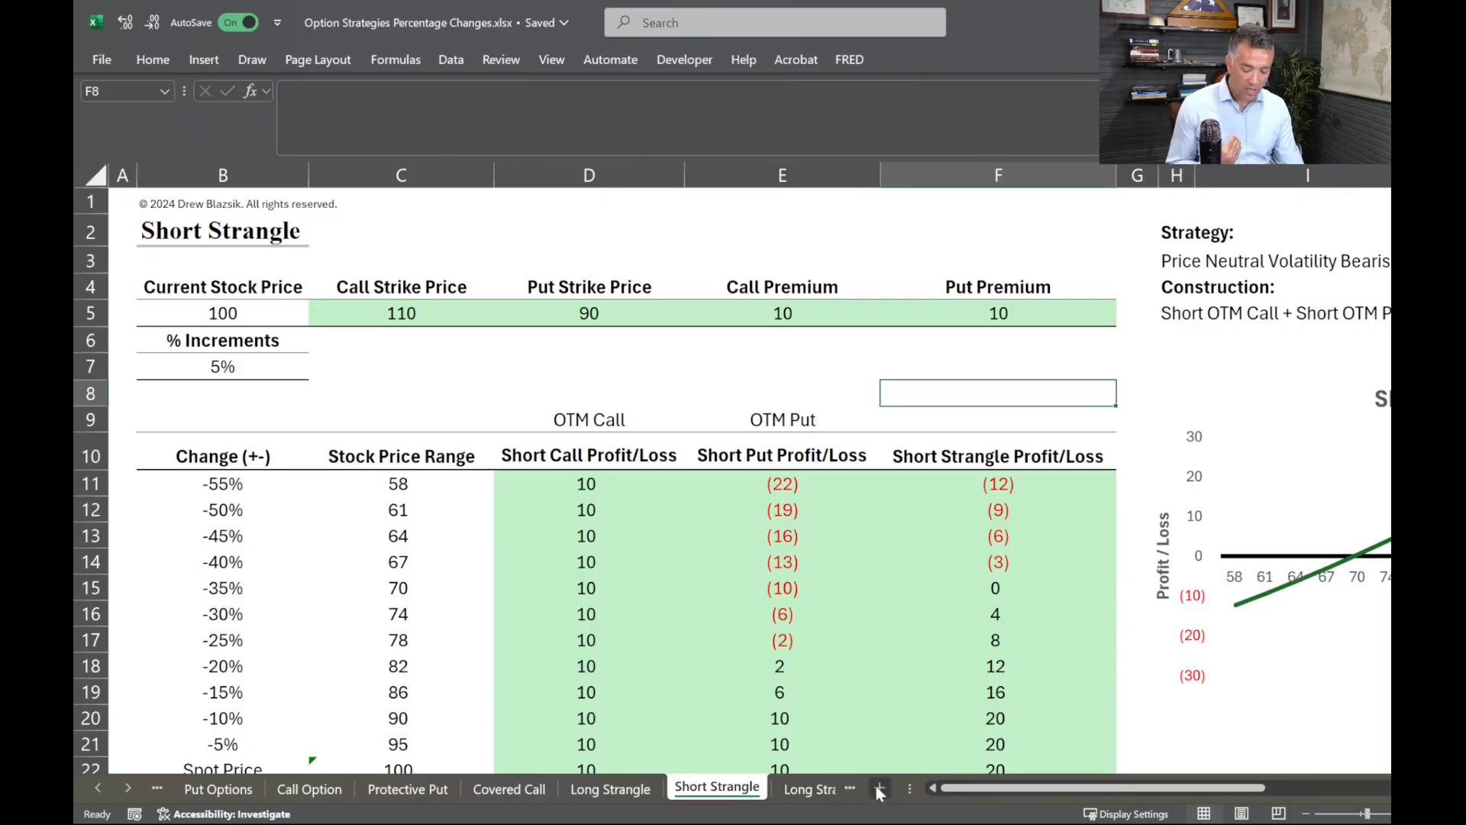
click(849, 790)
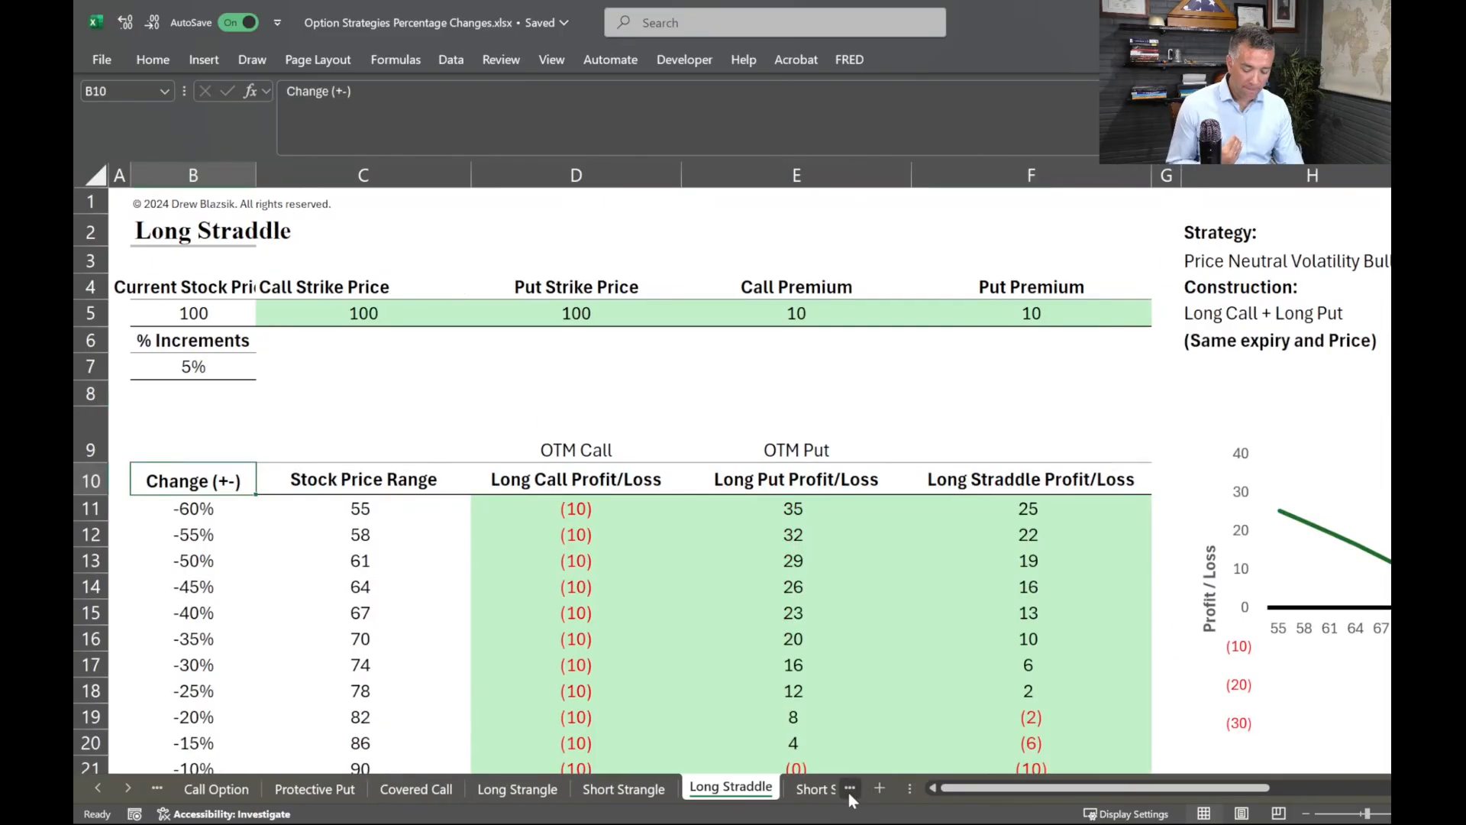
click(850, 790)
click(850, 790)
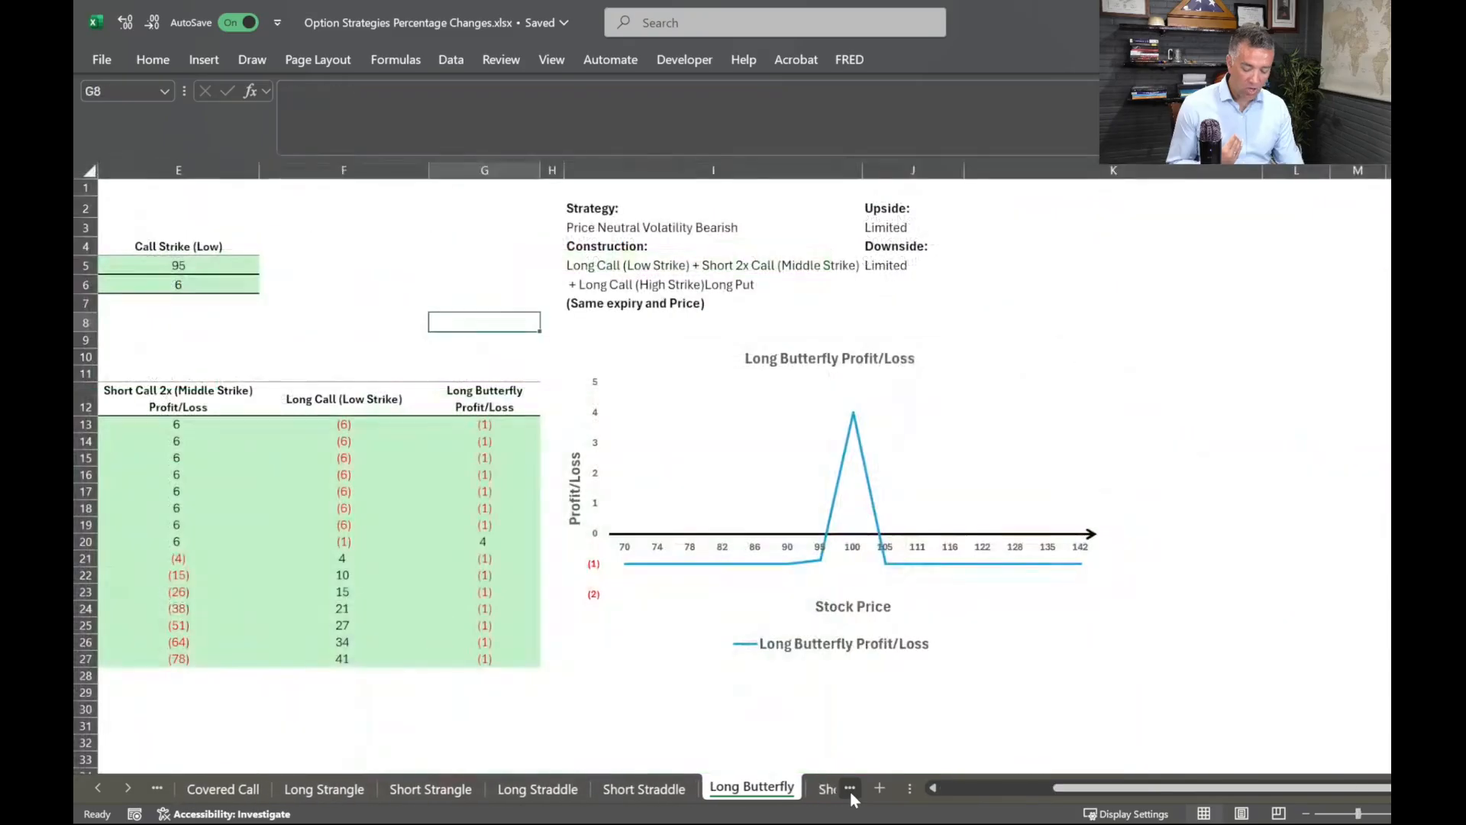
click(850, 790)
click(850, 789)
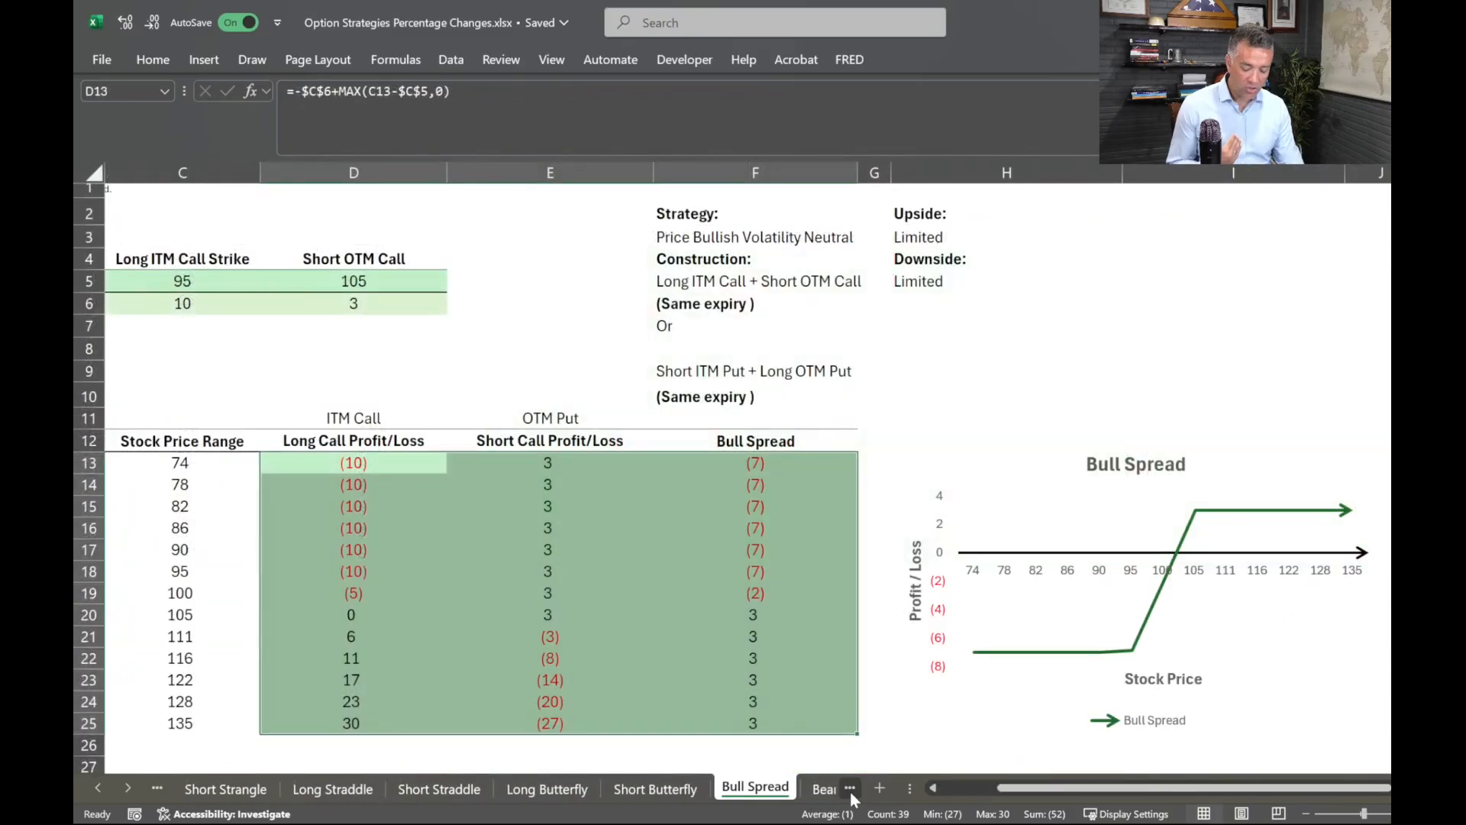
click(850, 790)
click(850, 790)
click(850, 790)
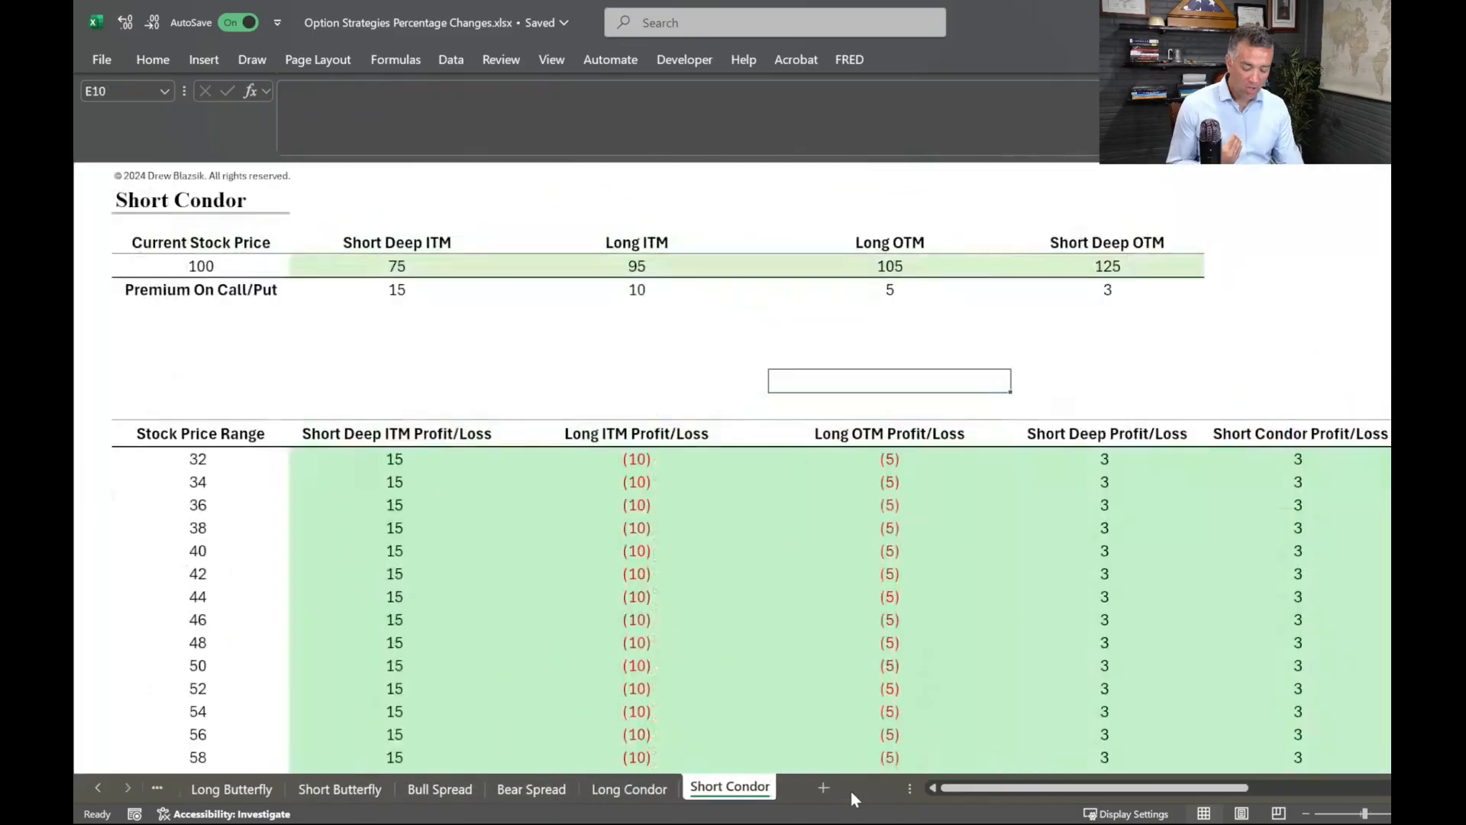